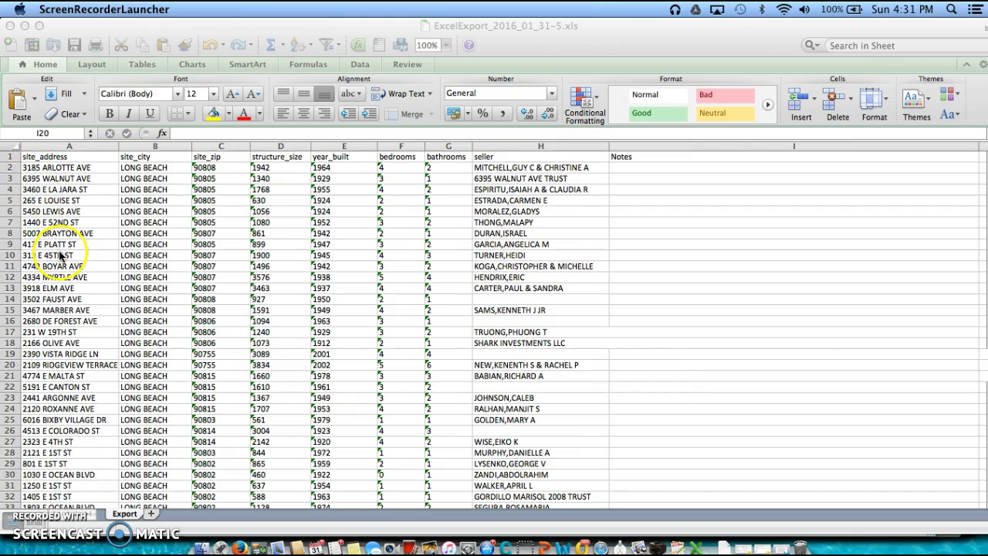
# Copy the site address, city and zip code cells of all properties in rows 2 to 48
pyautogui.scroll(-5, 60, 257)
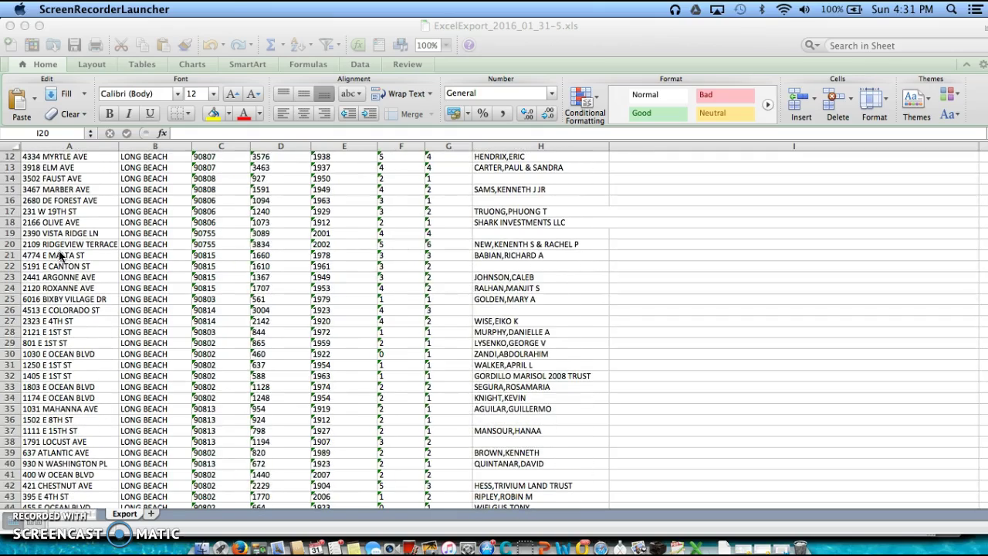
pyautogui.scroll(-4, 60, 256)
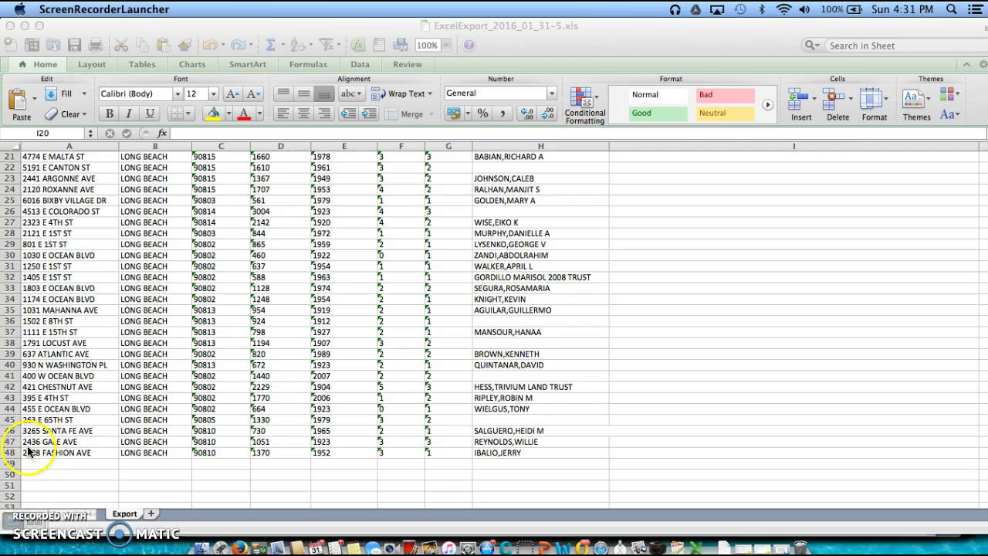
pyautogui.scroll(5, 348, 405)
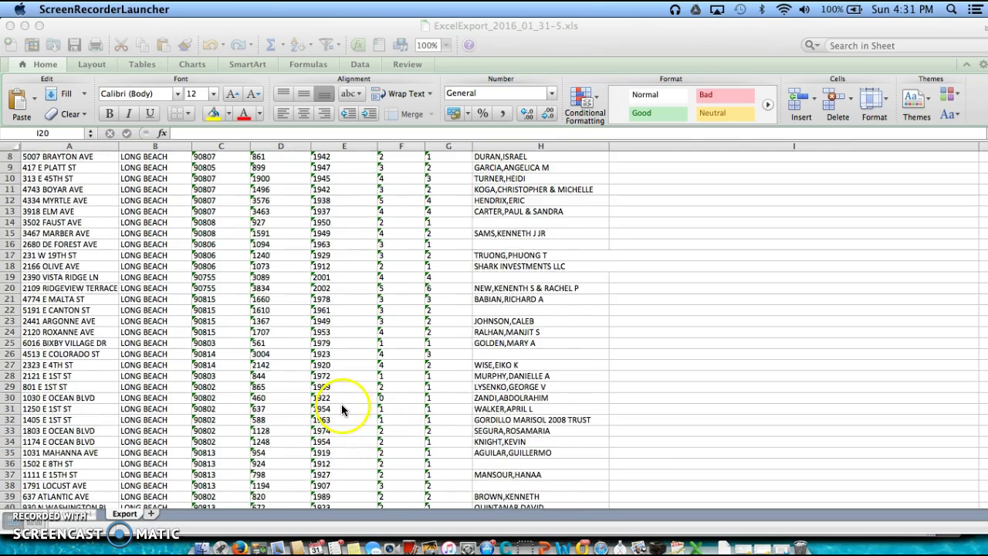
pyautogui.scroll(3, 342, 409)
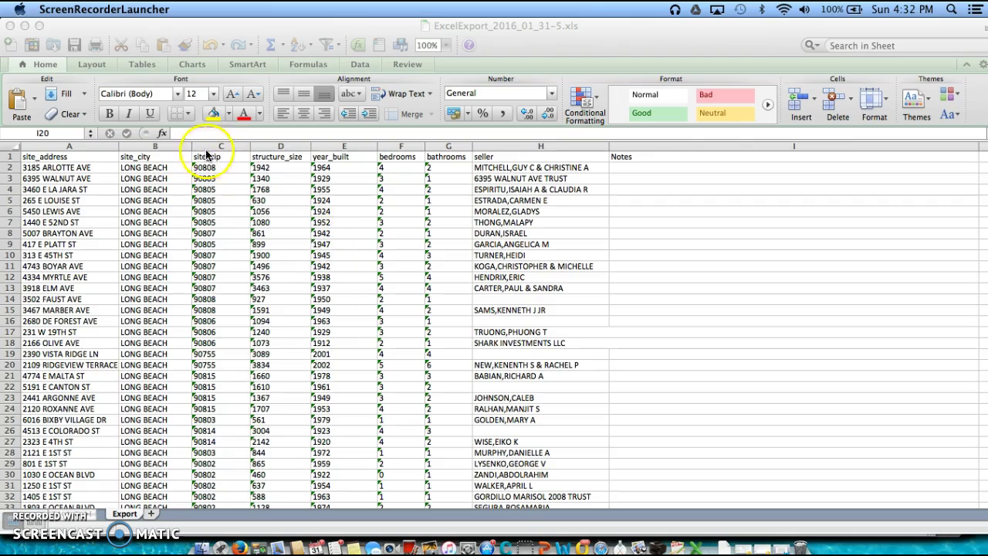
pyautogui.click(35, 168)
pyautogui.press('cmd+c')
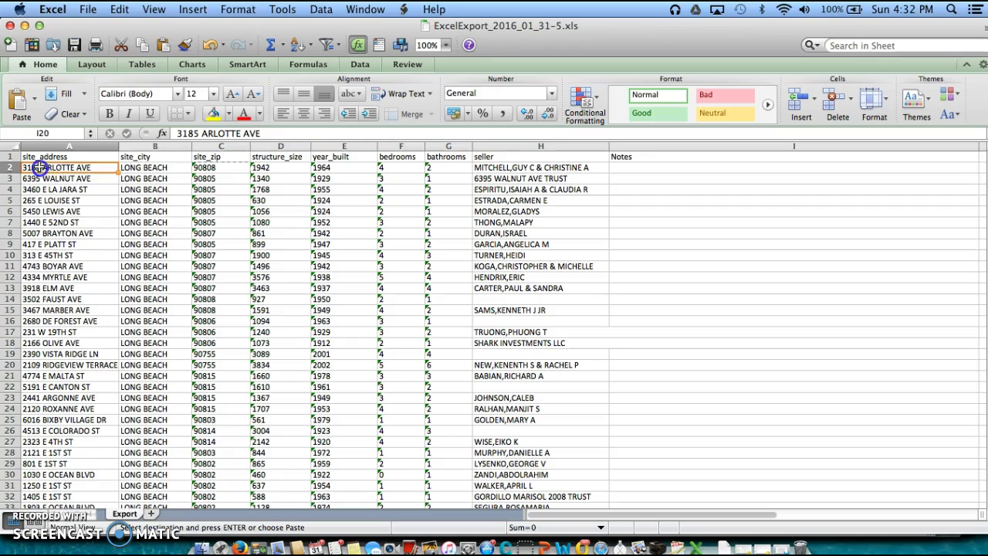
pyautogui.moveTo(37, 168); pyautogui.dragTo(216, 167)
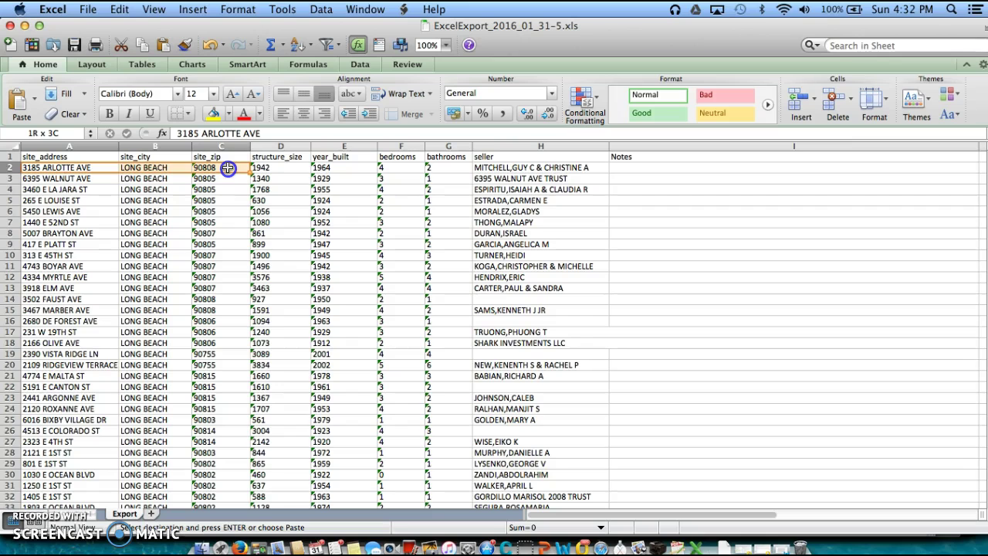
pyautogui.moveTo(228, 168); pyautogui.dragTo(213, 456)
pyautogui.rightClick(154, 349)
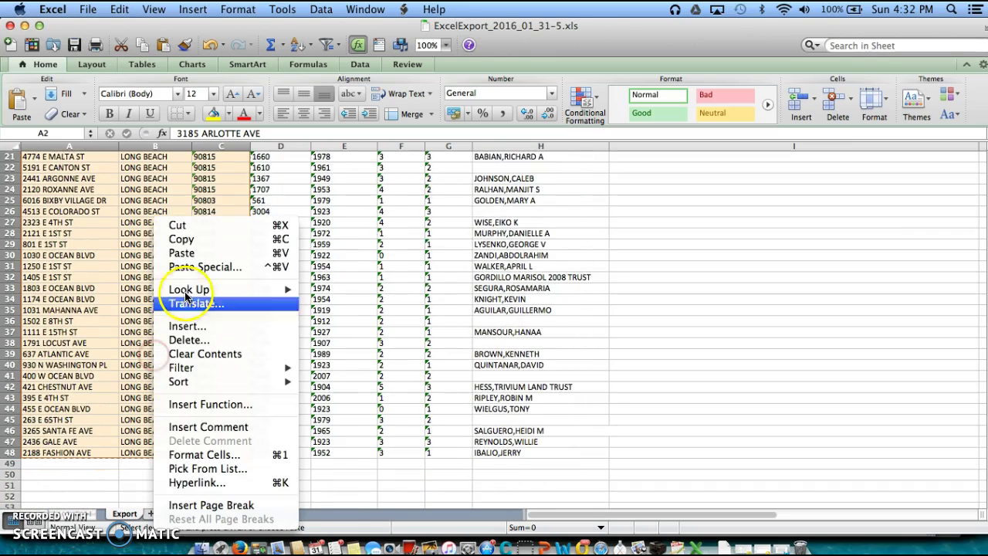
pyautogui.click(184, 238)
pyautogui.scroll(10, 184, 236)
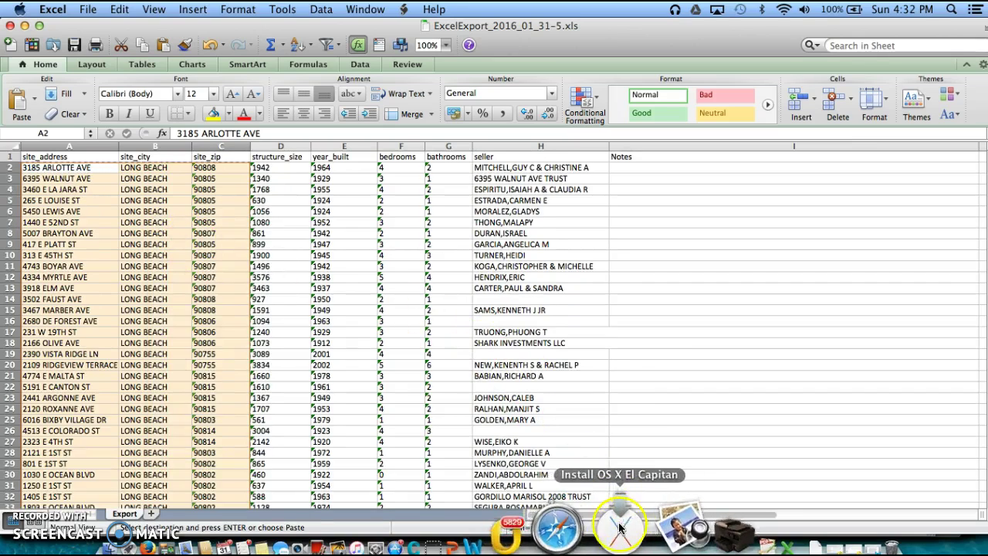
# Switch to Safari and open the Route Planner from MapQuest's travel options on the classic maps page
pyautogui.click(603, 527)
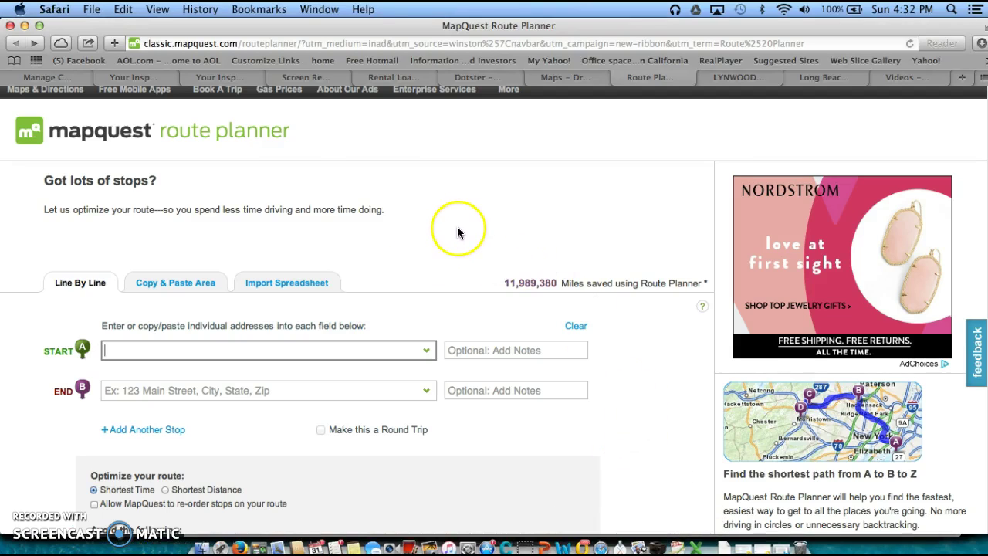
pyautogui.scroll(1, 301, 230)
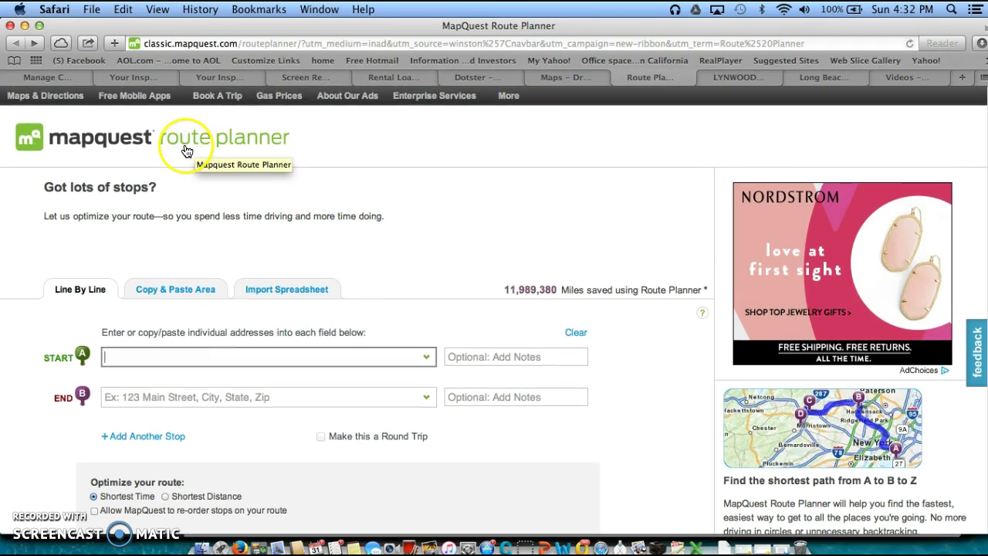
pyautogui.click(31, 98)
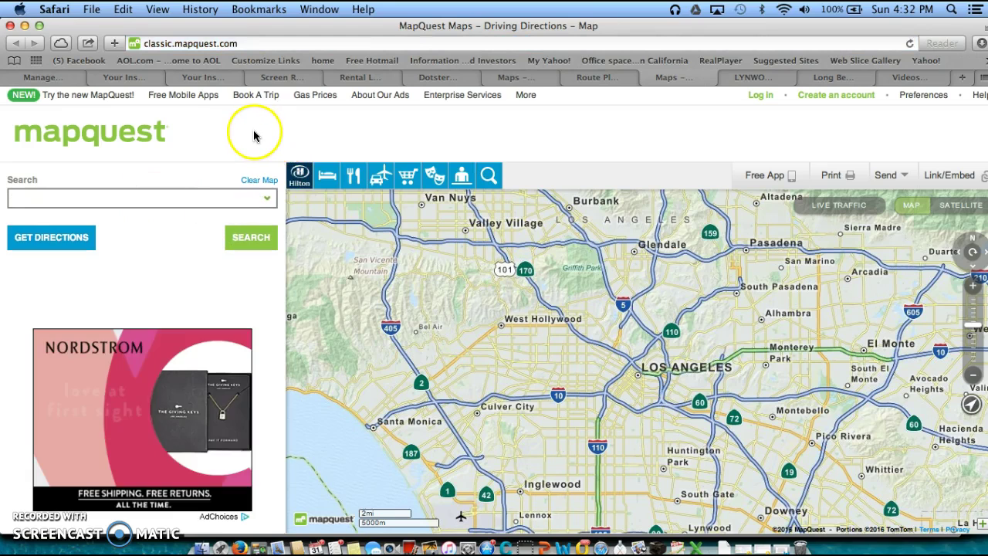
pyautogui.click(524, 95)
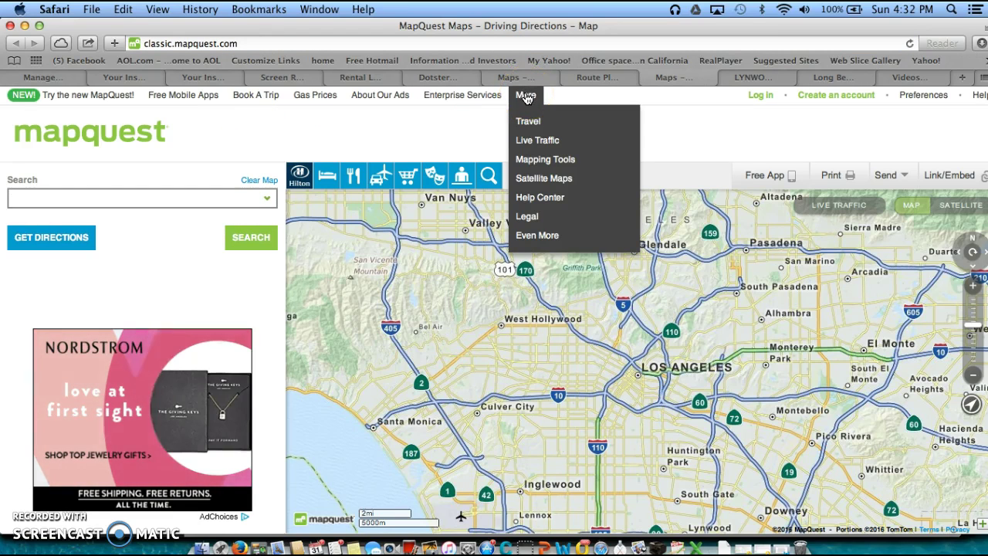
pyautogui.moveTo(527, 125)
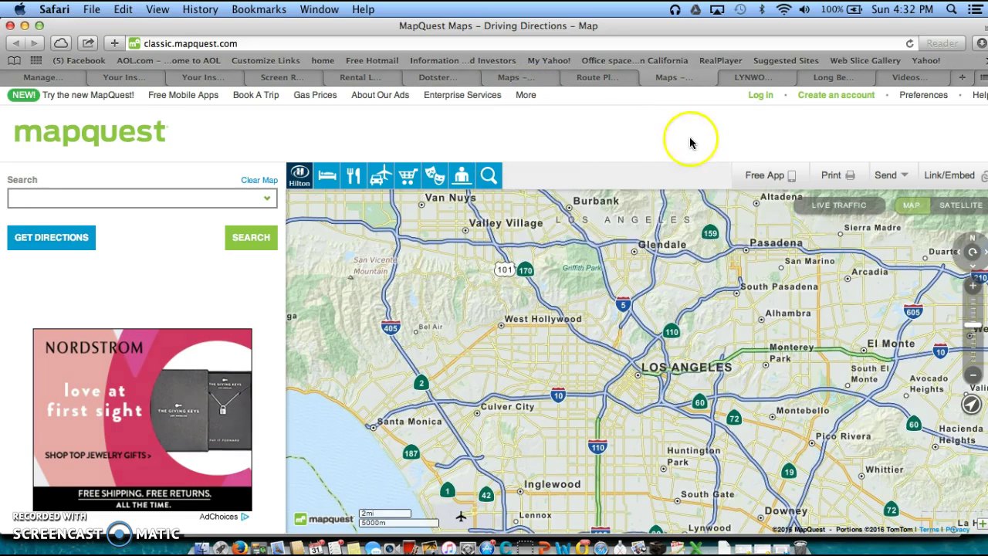
pyautogui.moveTo(525, 96)
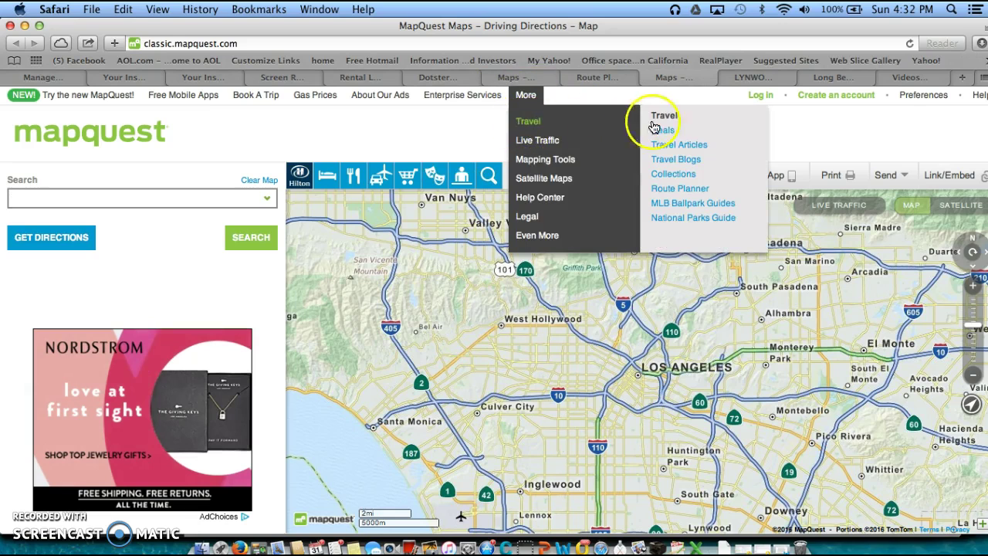
pyautogui.click(679, 189)
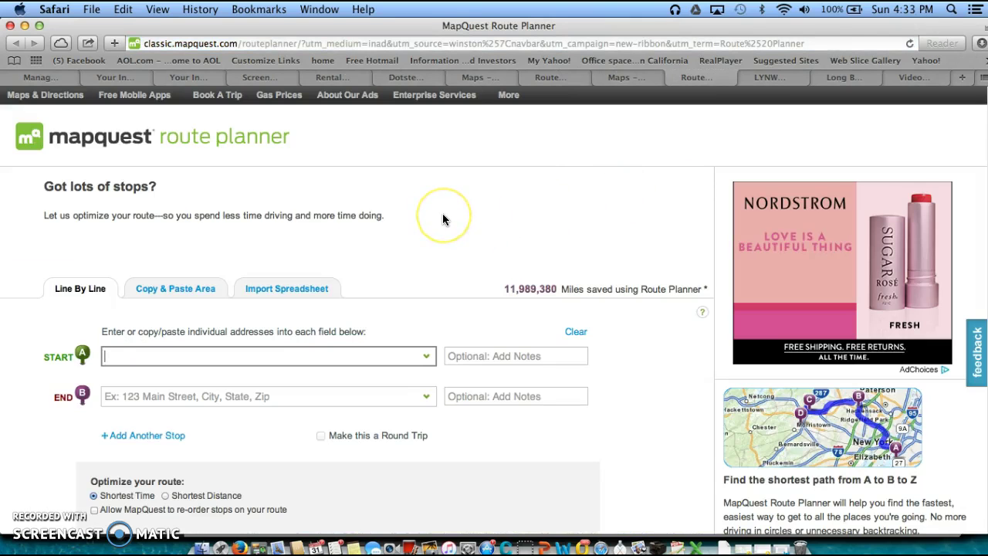
# Choose copy-and-paste address entry in the Route Planner and enter the starting address on the first line
pyautogui.scroll(-2, 418, 237)
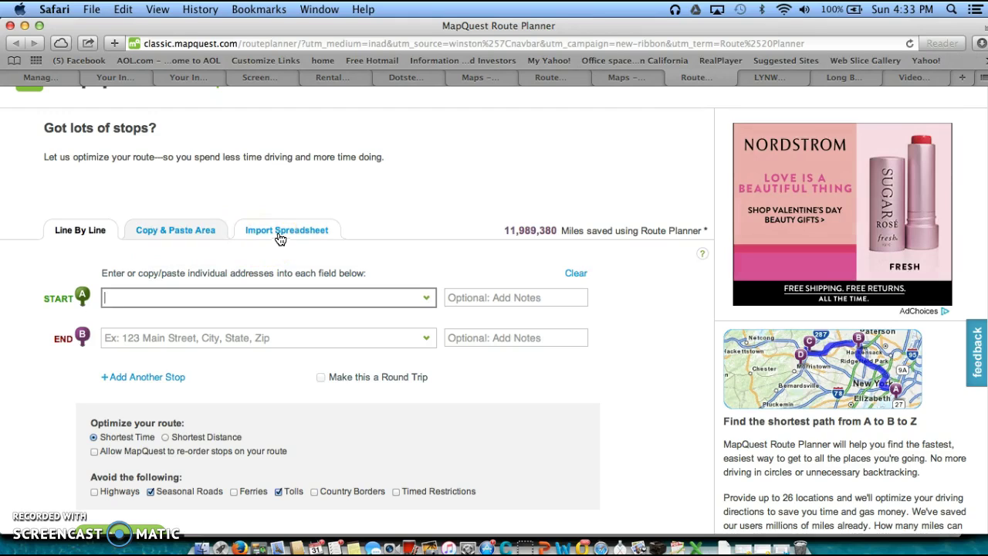
pyautogui.click(308, 236)
pyautogui.click(182, 234)
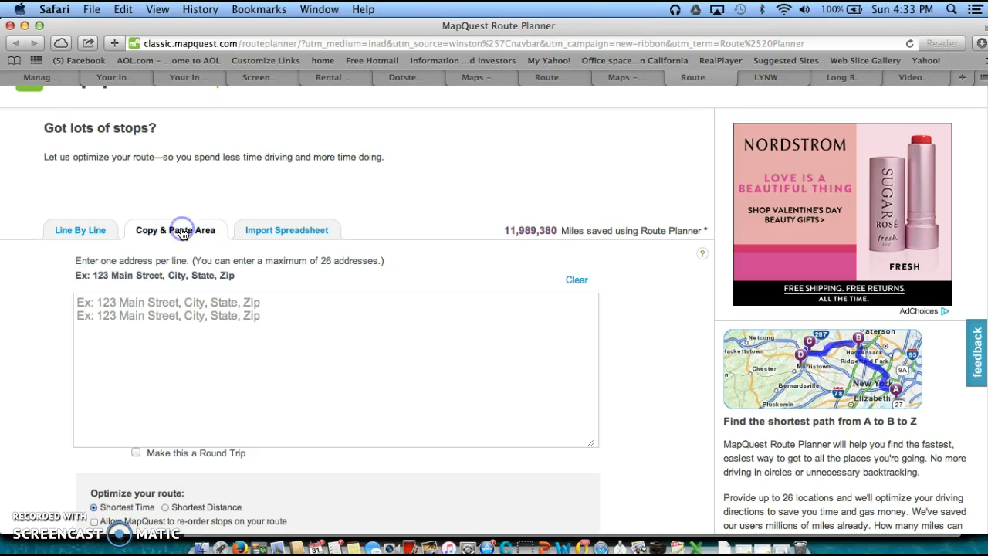
pyautogui.click(260, 307)
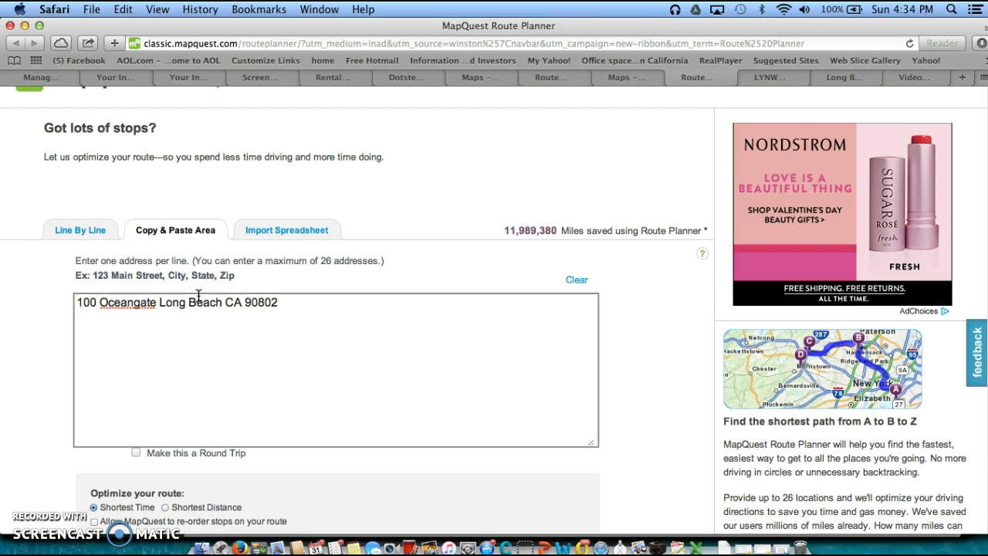
pyautogui.click(189, 301)
pyautogui.click(103, 314)
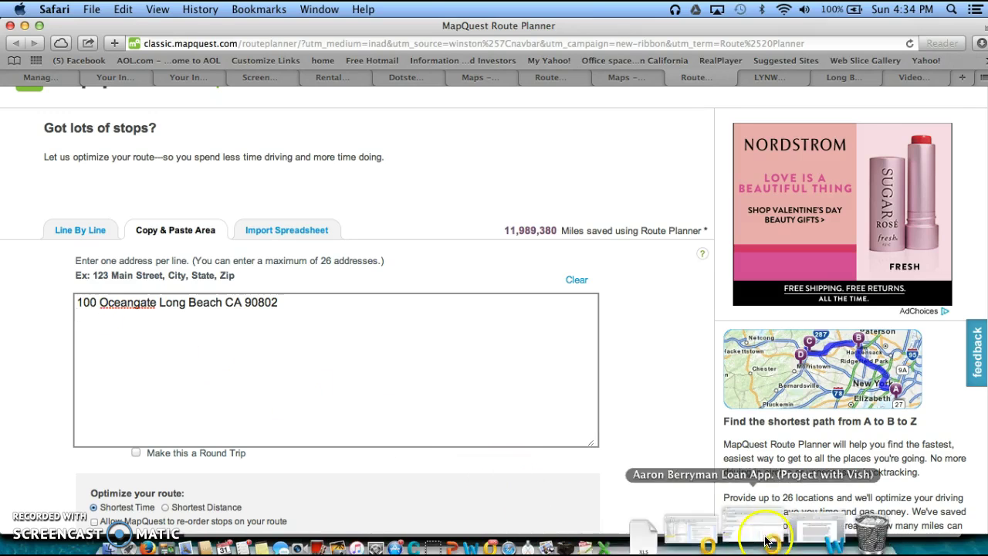
# Copy the selected address, city and zip range again in Excel and paste it below the starting address in Safari's Route Planner
pyautogui.click(694, 534)
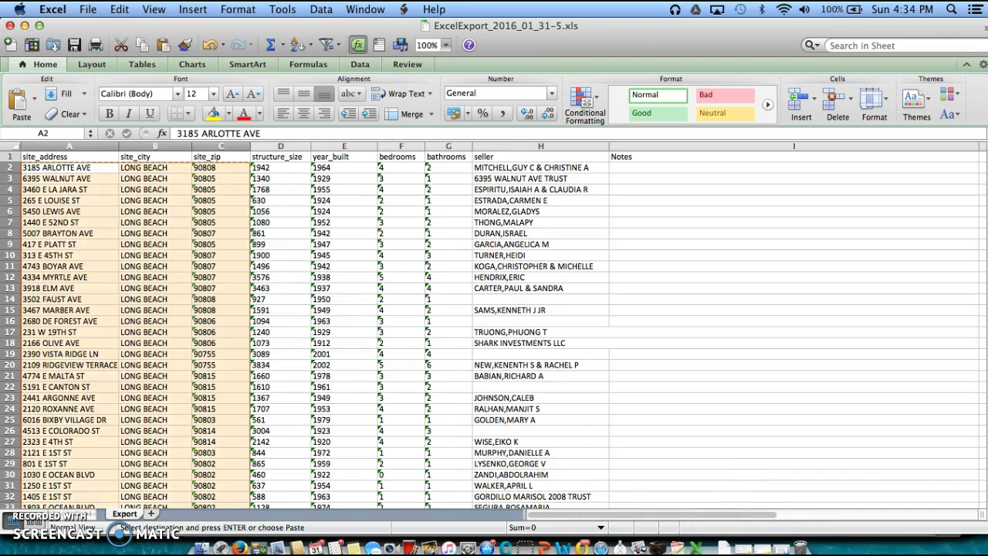
pyautogui.rightClick(86, 210)
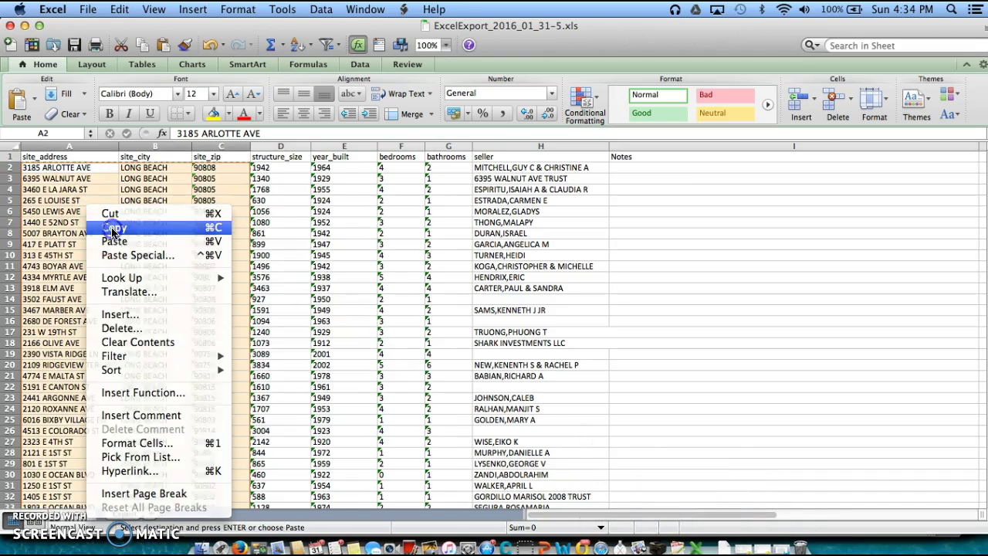
pyautogui.click(113, 227)
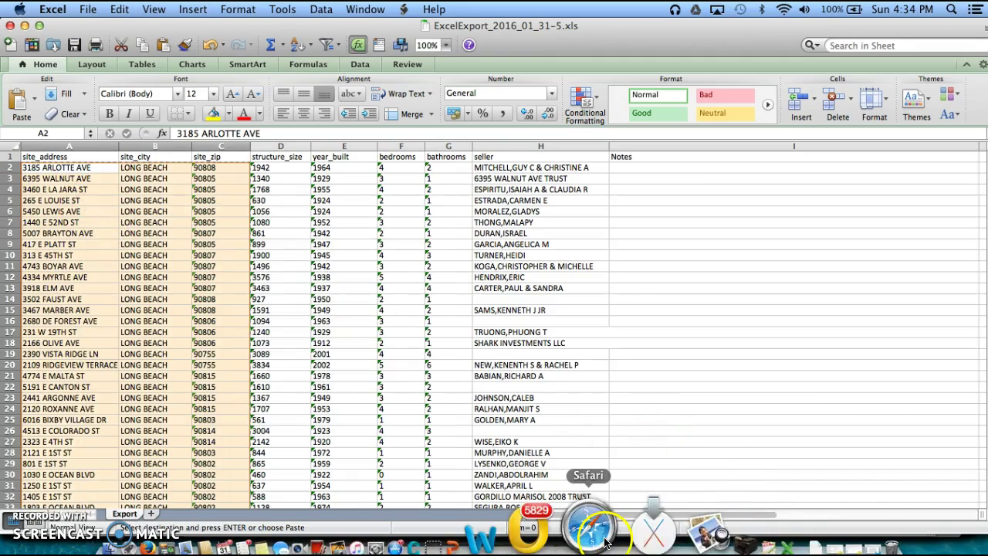
pyautogui.click(587, 467)
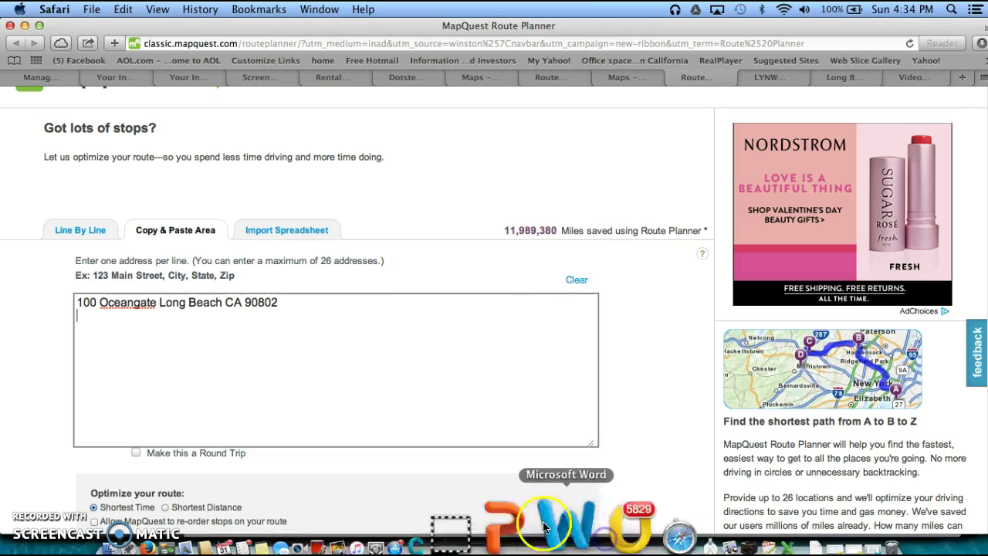
pyautogui.rightClick(137, 330)
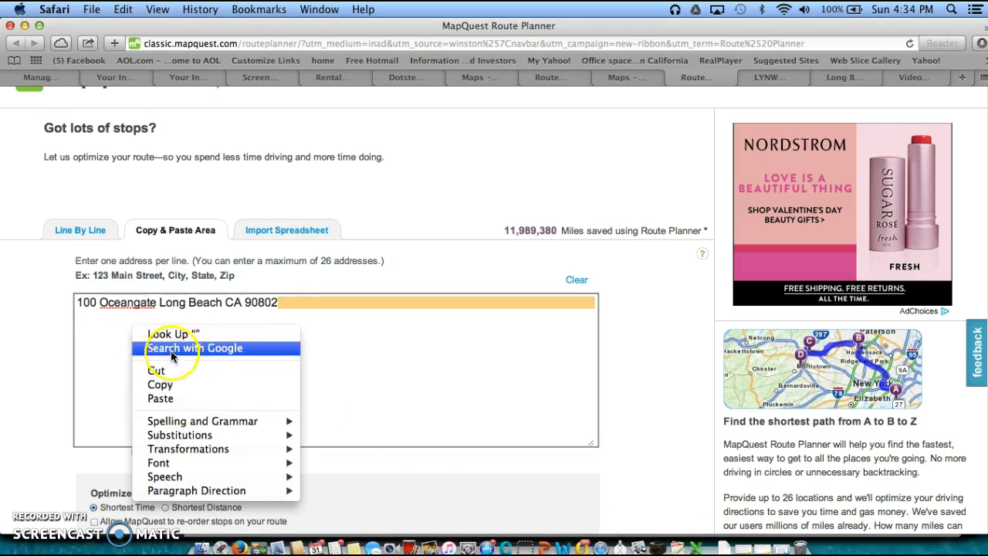
pyautogui.click(125, 323)
pyautogui.click(174, 398)
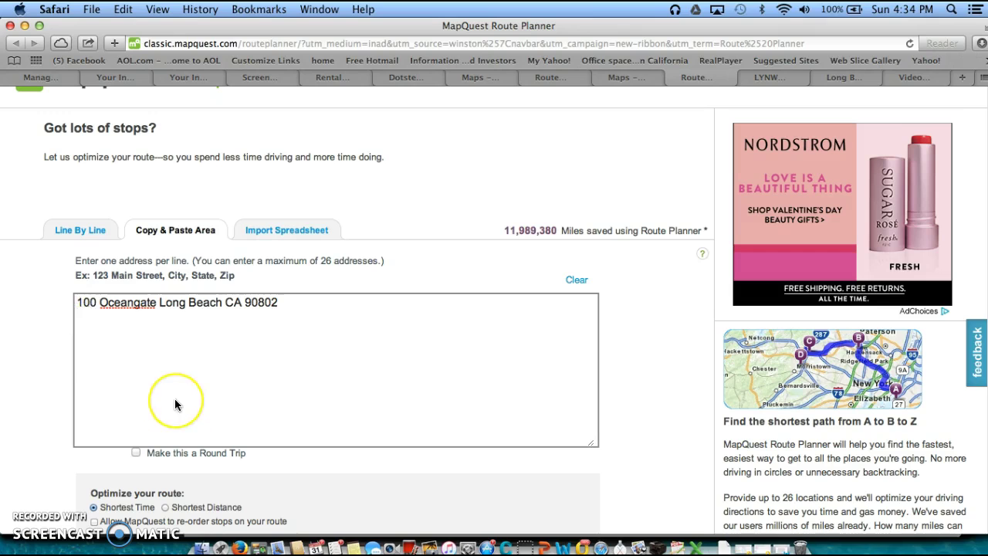
pyautogui.press('super+v')
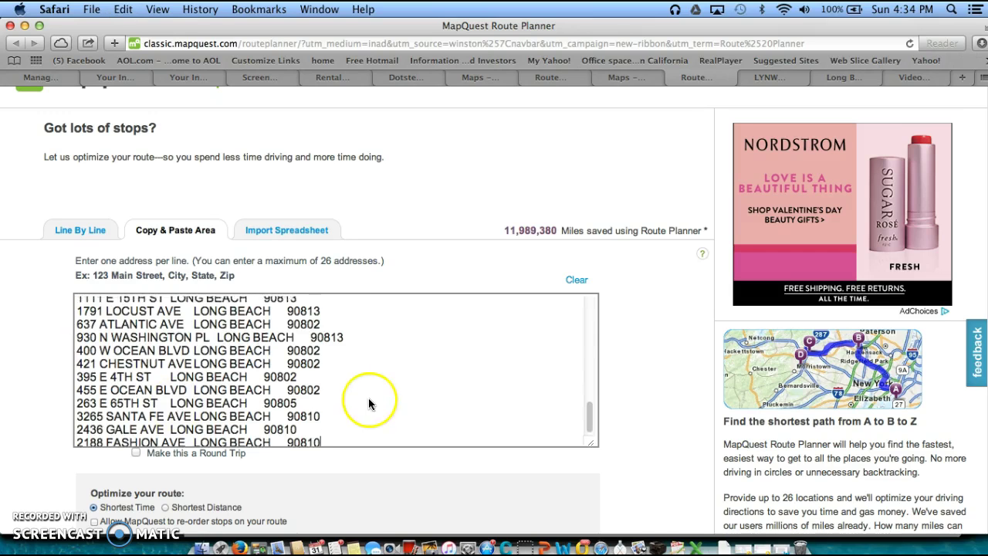
# Optimize the route for Shortest Distance and allow MapQuest to re-order the stops
pyautogui.scroll(15, 350, 385)
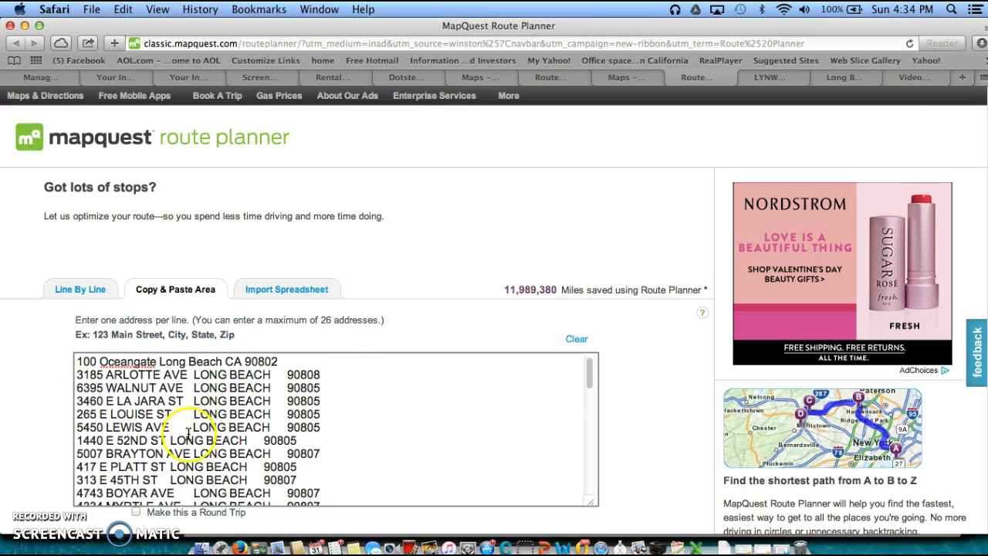
pyautogui.scroll(-6, 200, 417)
pyautogui.scroll(-10, 167, 435)
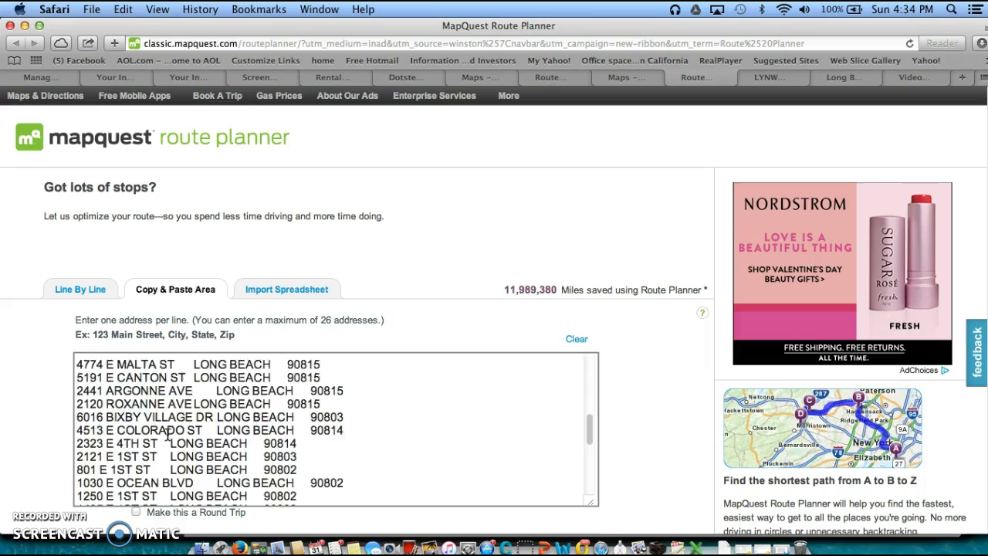
pyautogui.scroll(-5, 168, 435)
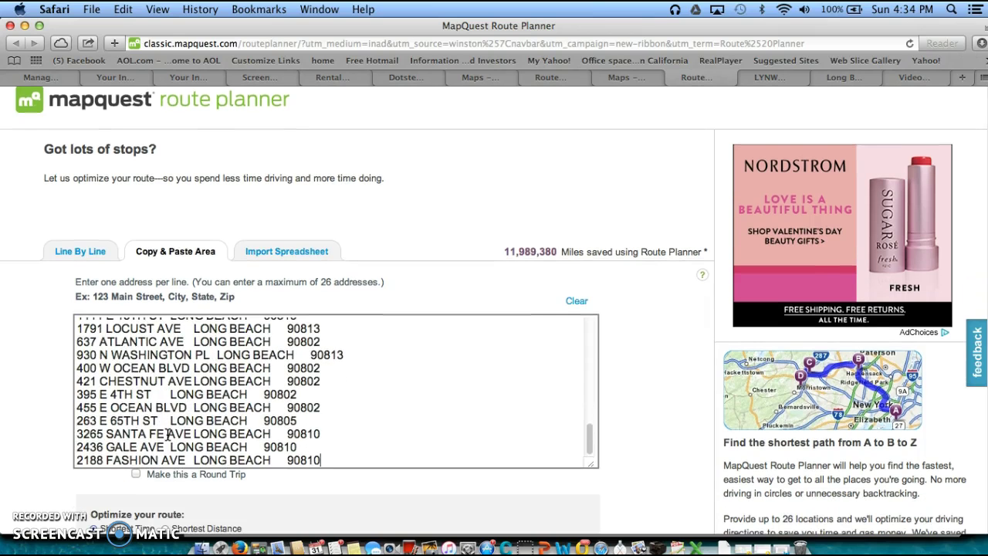
pyautogui.scroll(-3, 178, 434)
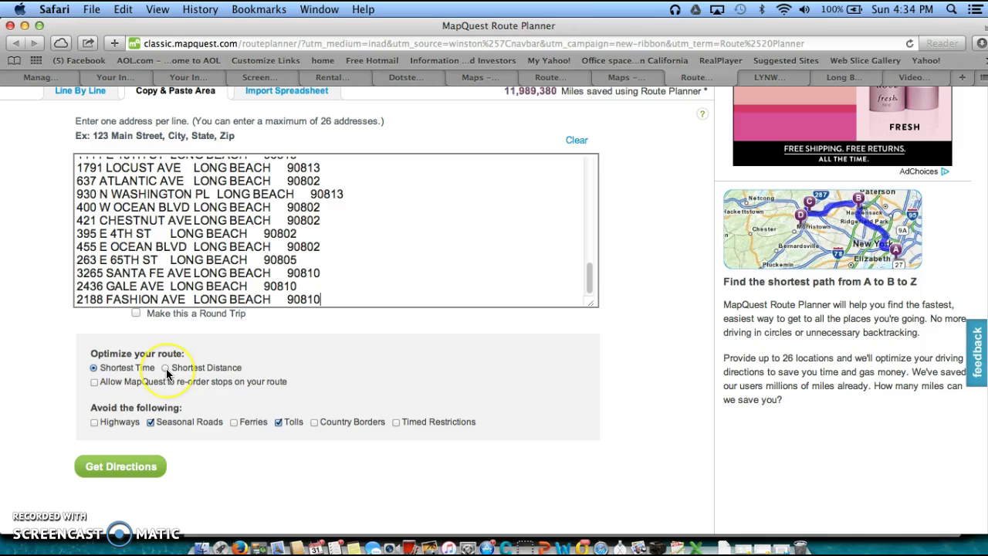
pyautogui.click(165, 368)
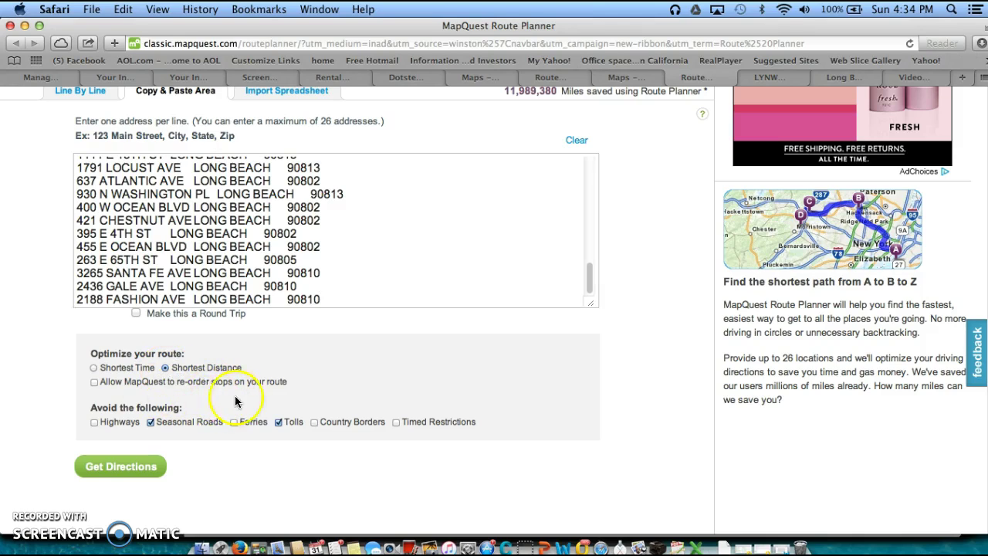
pyautogui.scroll(-1, 209, 405)
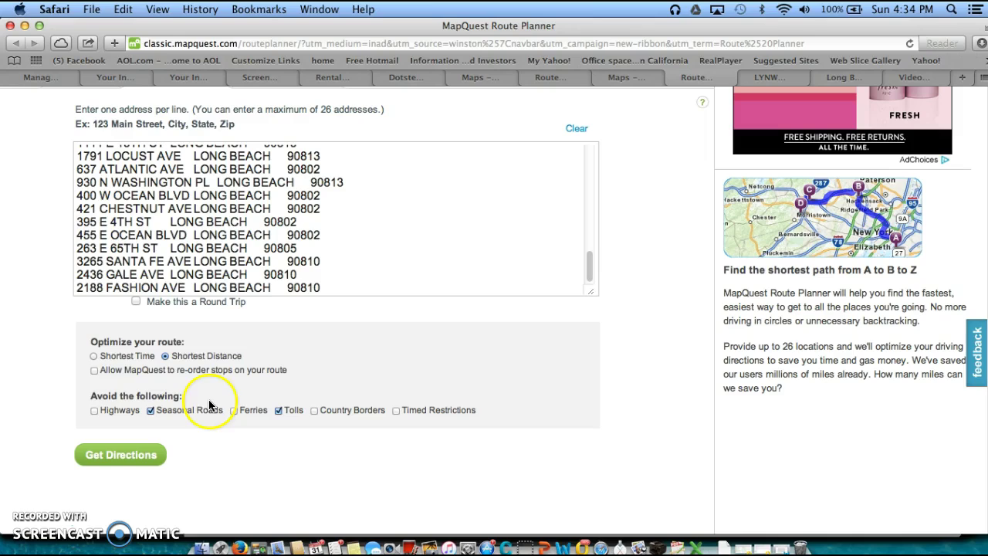
pyautogui.click(95, 371)
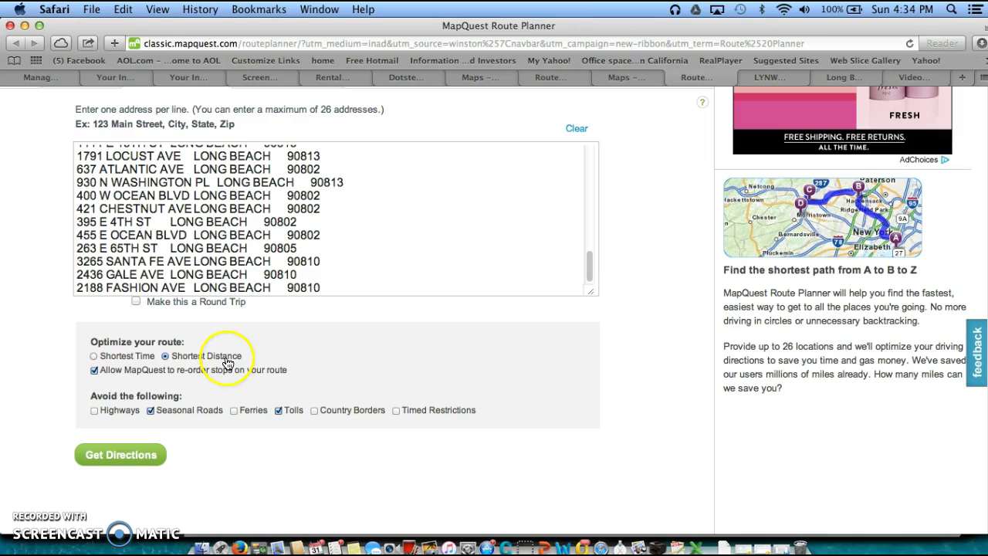
# Stop avoiding Seasonal Roads and Tolls, and get directions for the entered stops
pyautogui.click(151, 411)
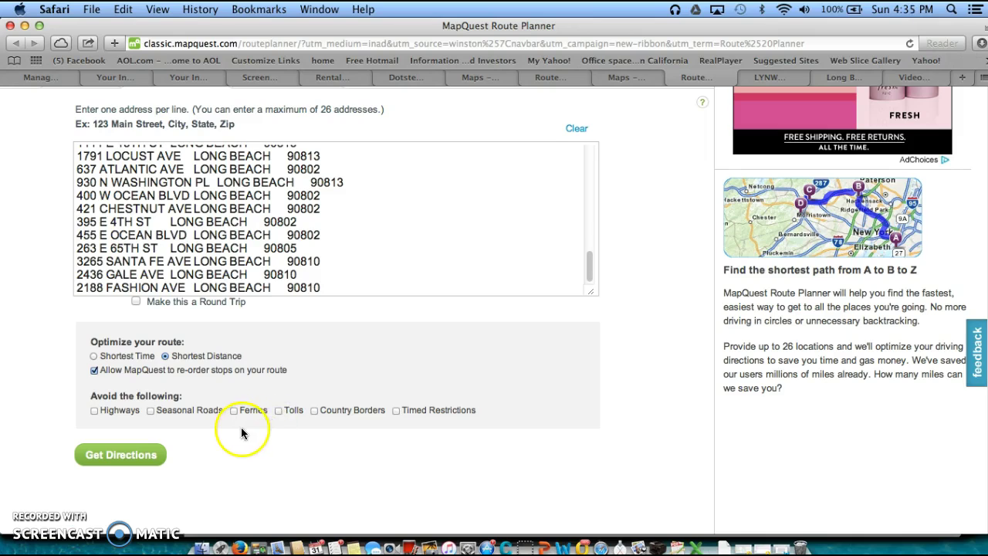
pyautogui.scroll(-1, 242, 430)
pyautogui.click(124, 430)
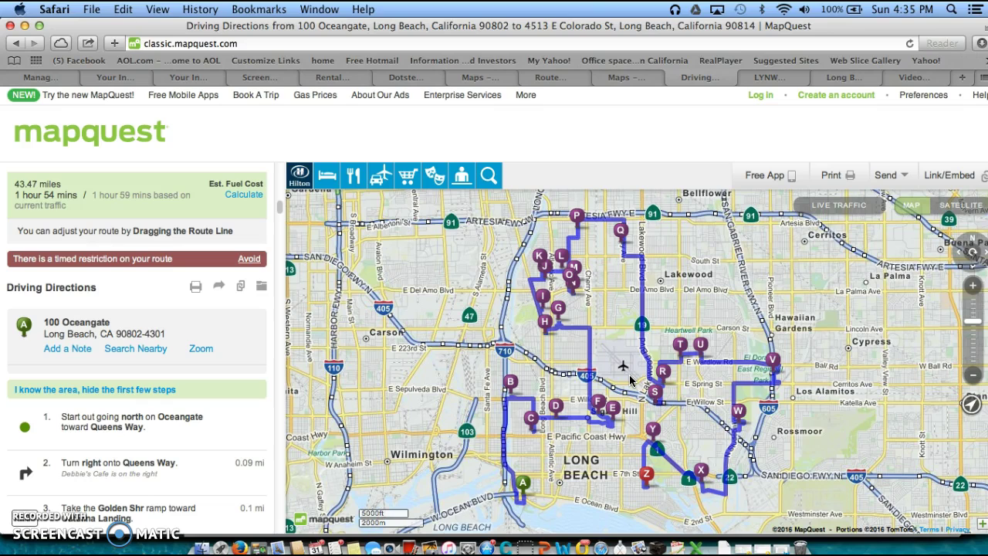
# Check the address details of starting stop A on the route map and close its information popup
pyautogui.click(940, 200)
pyautogui.moveTo(529, 497)
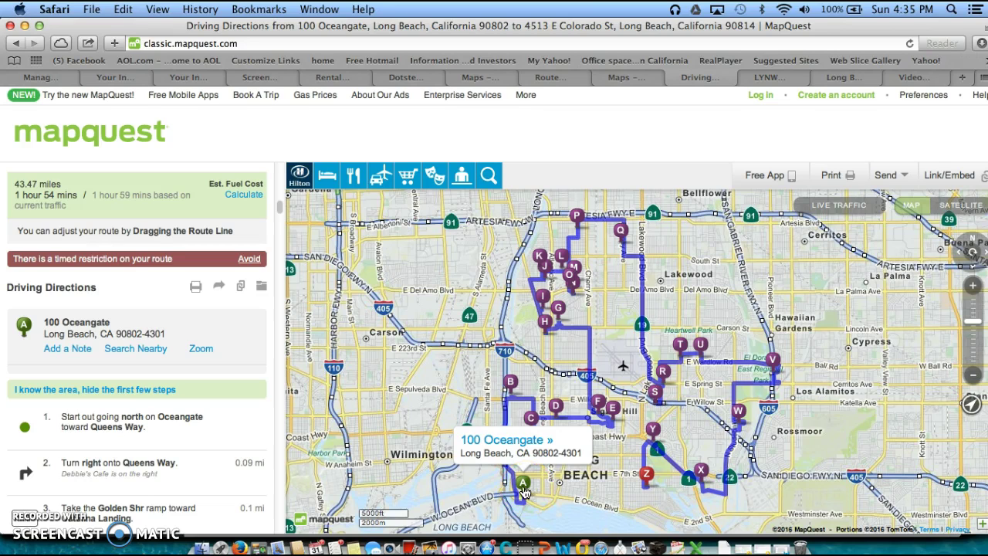
pyautogui.click(658, 499)
pyautogui.moveTo(514, 453); pyautogui.dragTo(569, 456)
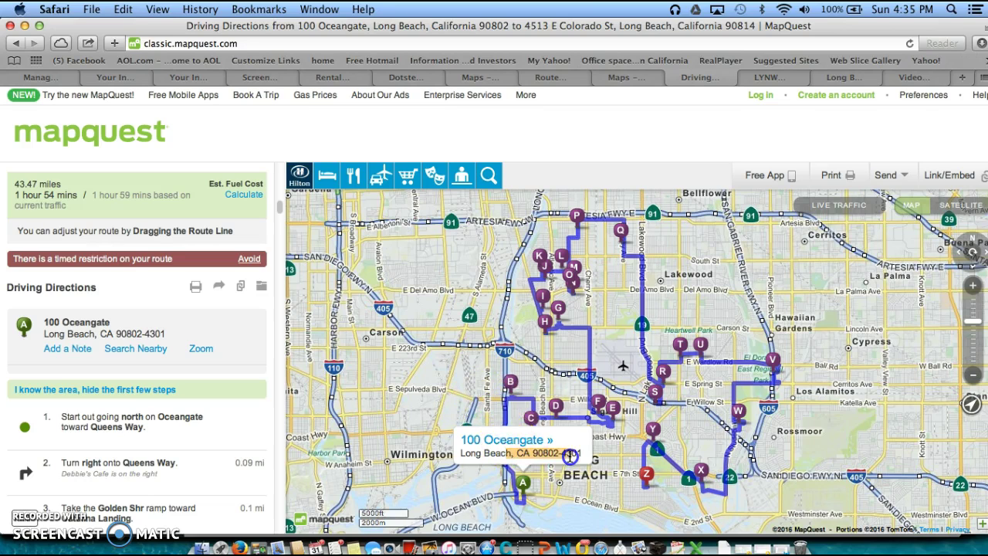
pyautogui.click(570, 456)
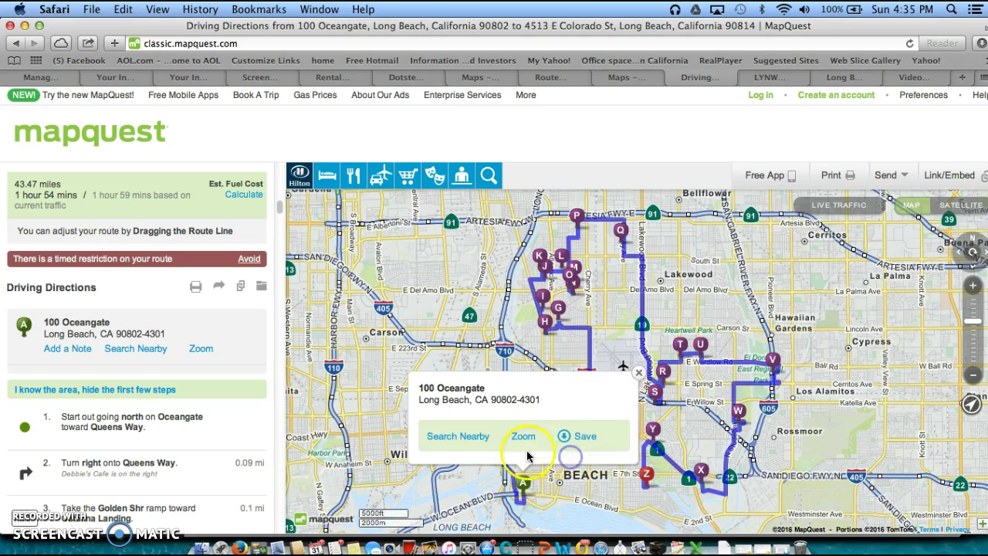
pyautogui.click(639, 376)
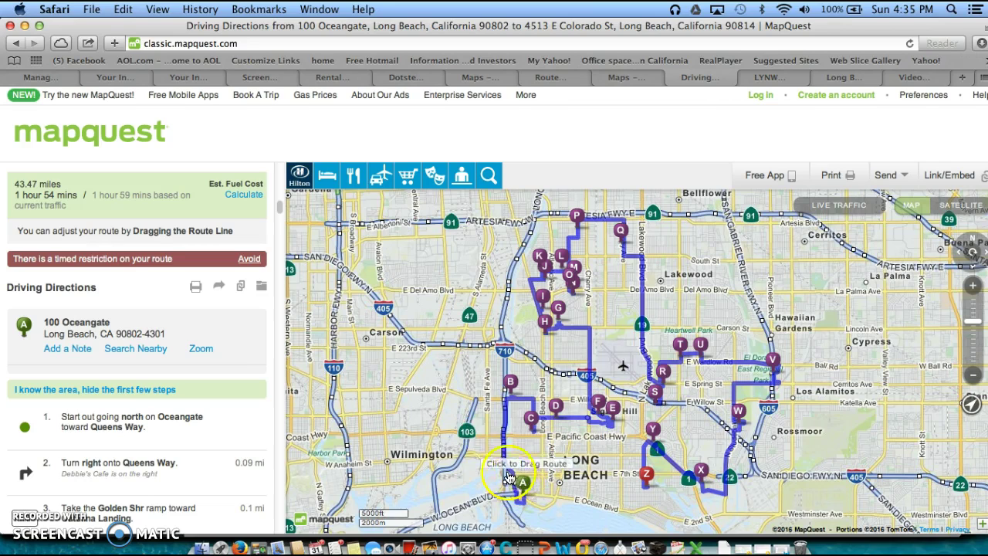
# Trace the optimized route on the map from stop B through to final stop Z, checking the stop addresses along the way
pyautogui.moveTo(512, 386)
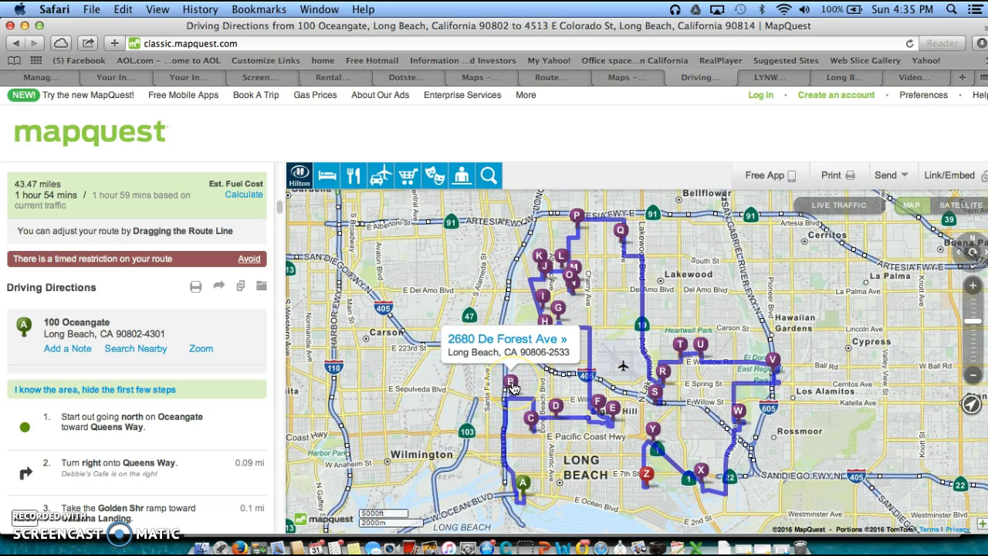
pyautogui.click(559, 412)
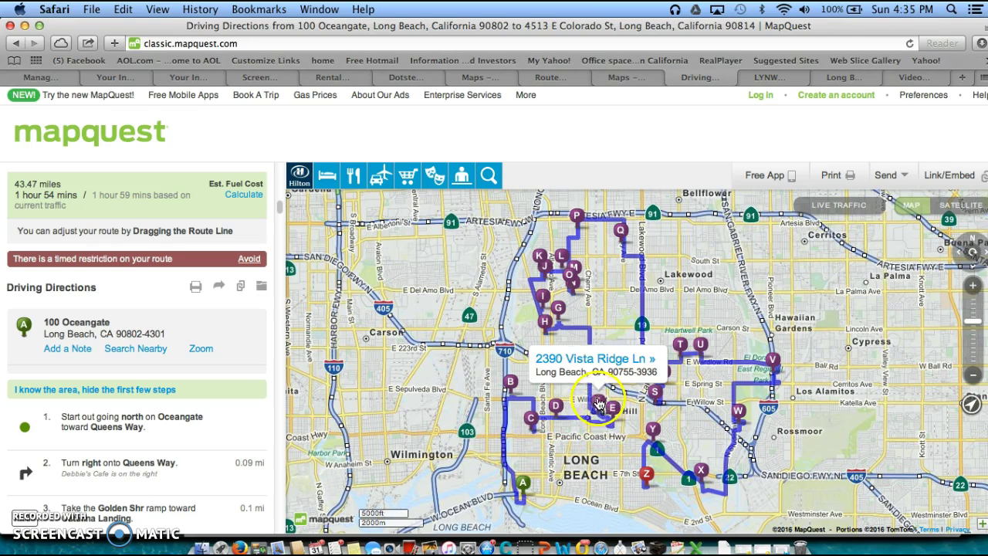
pyautogui.moveTo(533, 298)
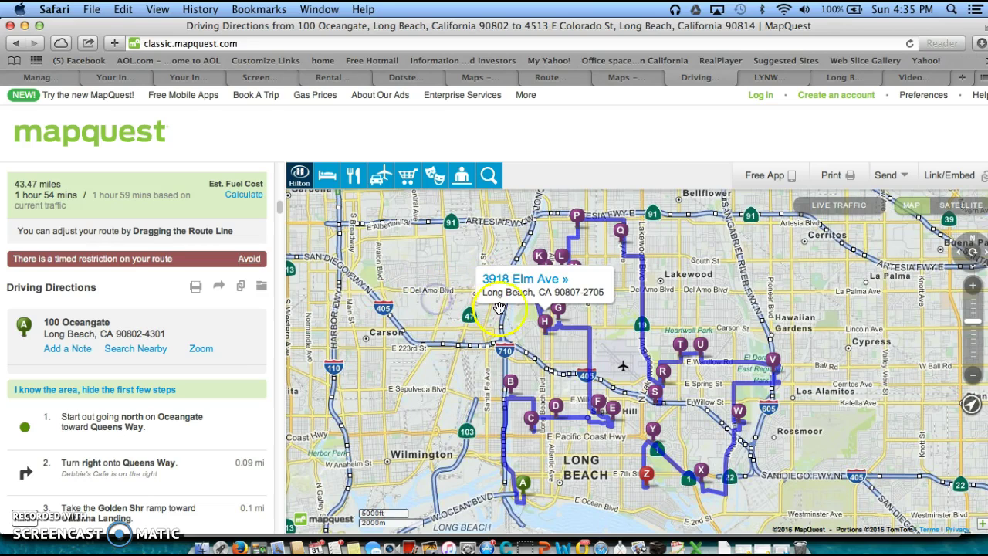
pyautogui.moveTo(536, 280)
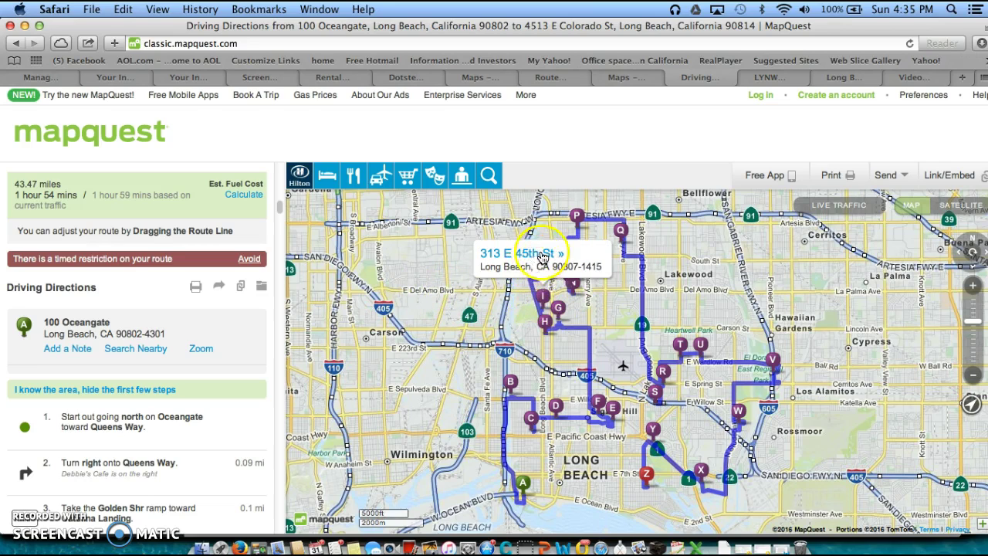
pyautogui.moveTo(572, 279)
pyautogui.moveTo(572, 279)
pyautogui.mouseDown()
pyautogui.moveTo(574, 220)
pyautogui.moveTo(619, 230)
pyautogui.mouseUp()
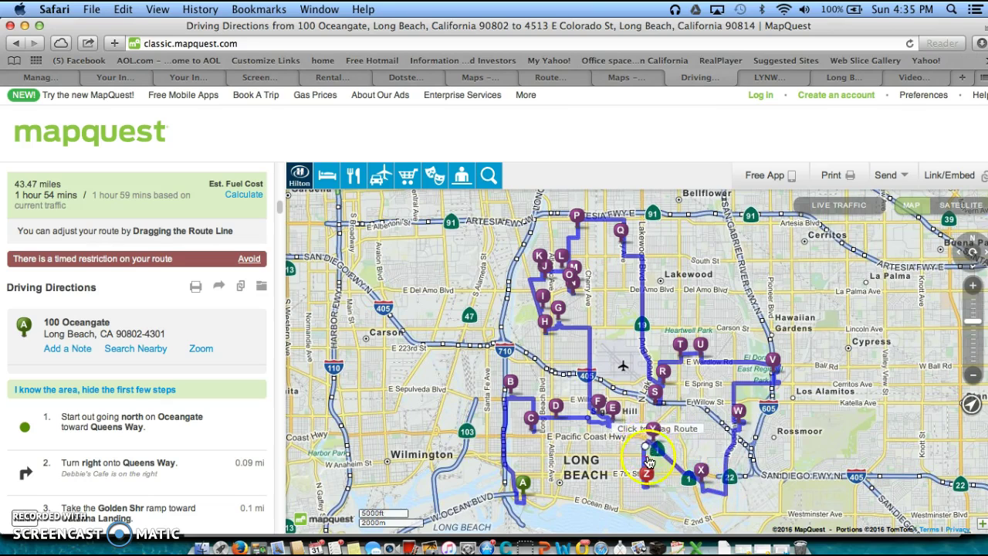
pyautogui.moveTo(649, 478)
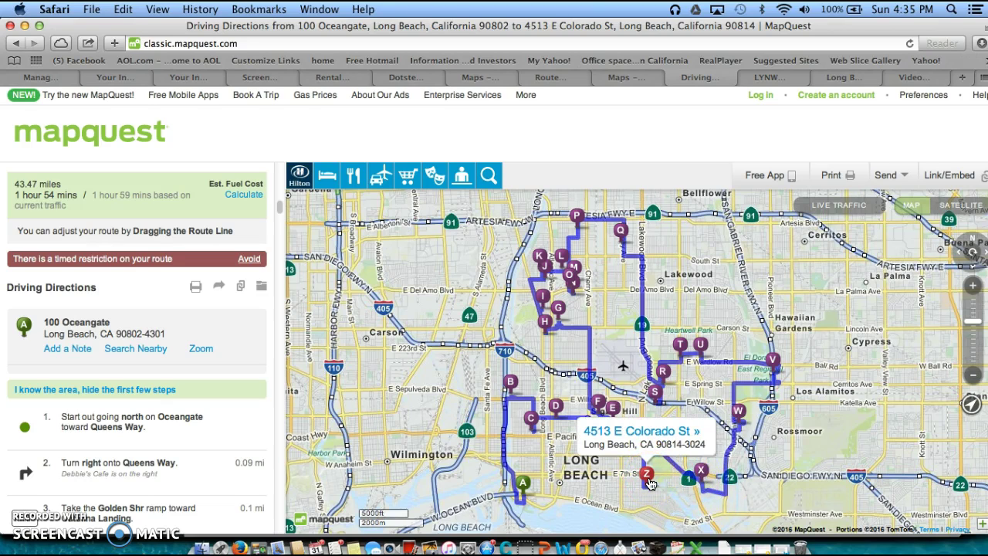
pyautogui.click(605, 471)
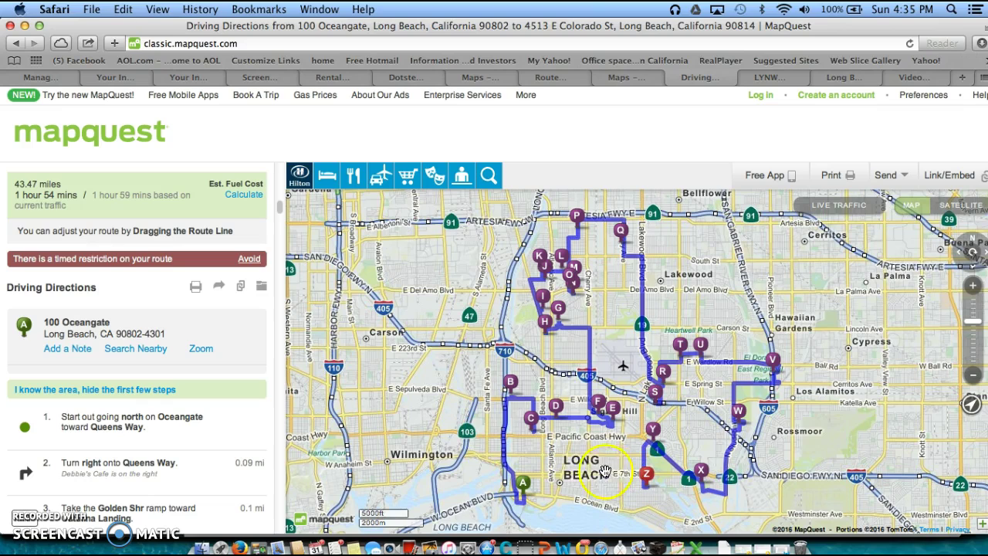
pyautogui.moveTo(522, 487)
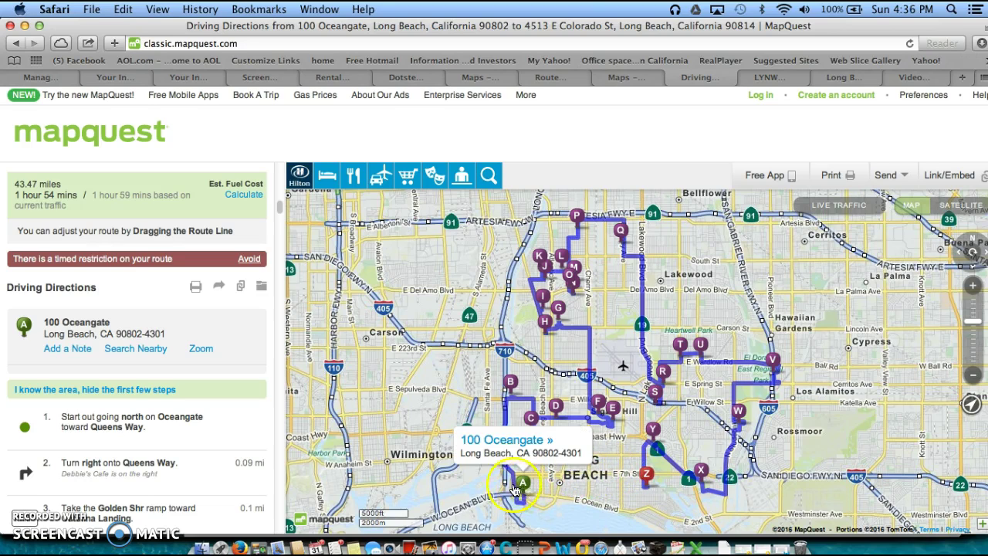
# Read through the turn-by-turn driving directions from stop A to stop E
pyautogui.moveTo(259, 434)
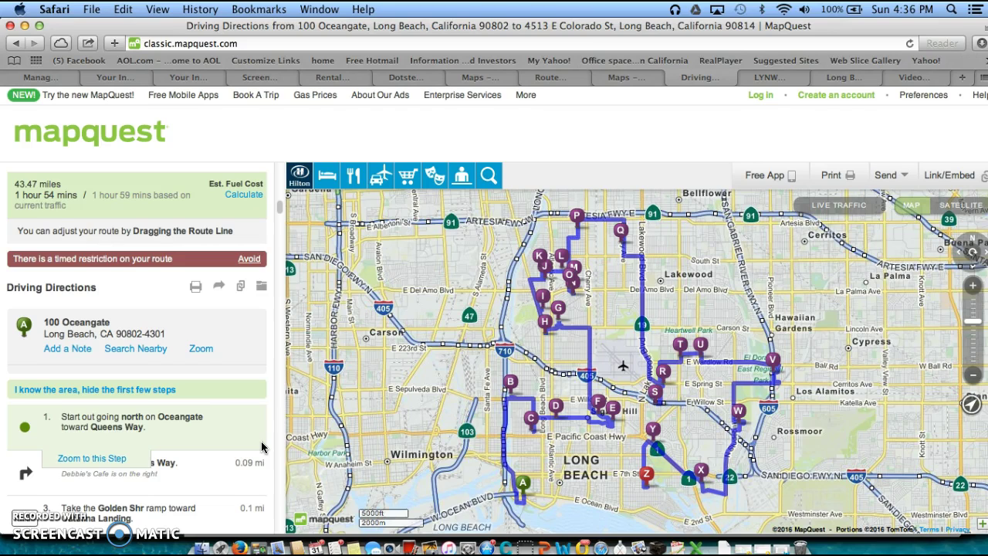
pyautogui.scroll(-3, 261, 446)
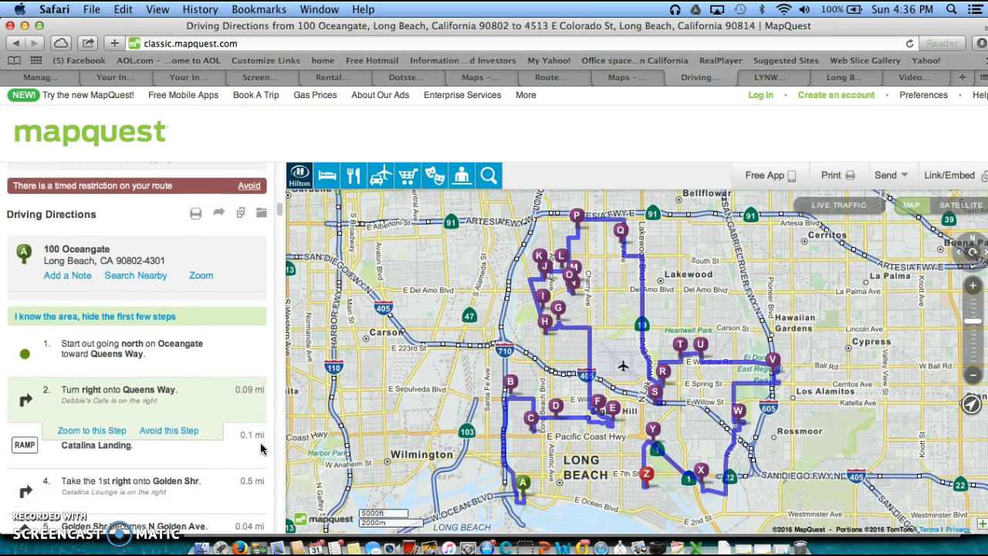
pyautogui.scroll(-15, 261, 447)
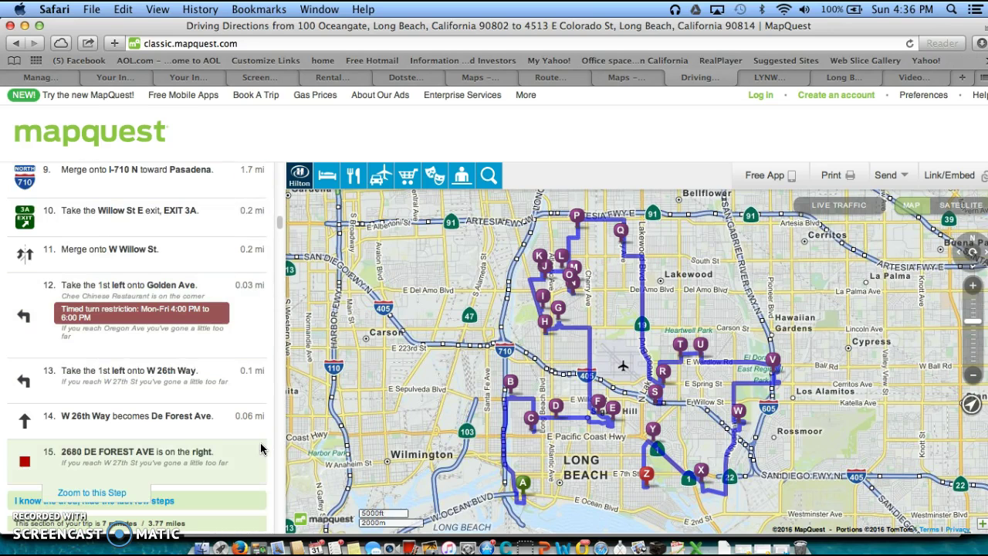
pyautogui.scroll(-10, 261, 447)
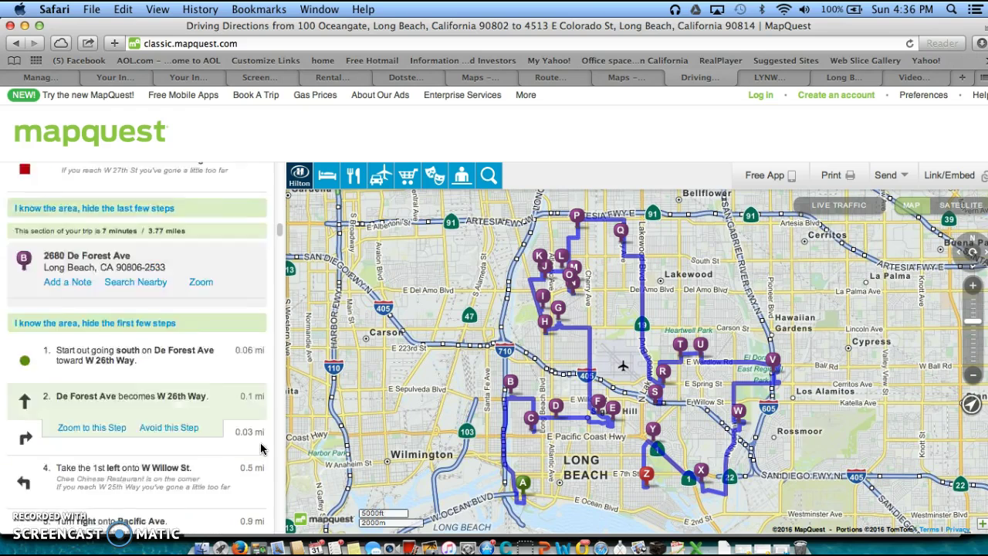
pyautogui.scroll(-10, 261, 448)
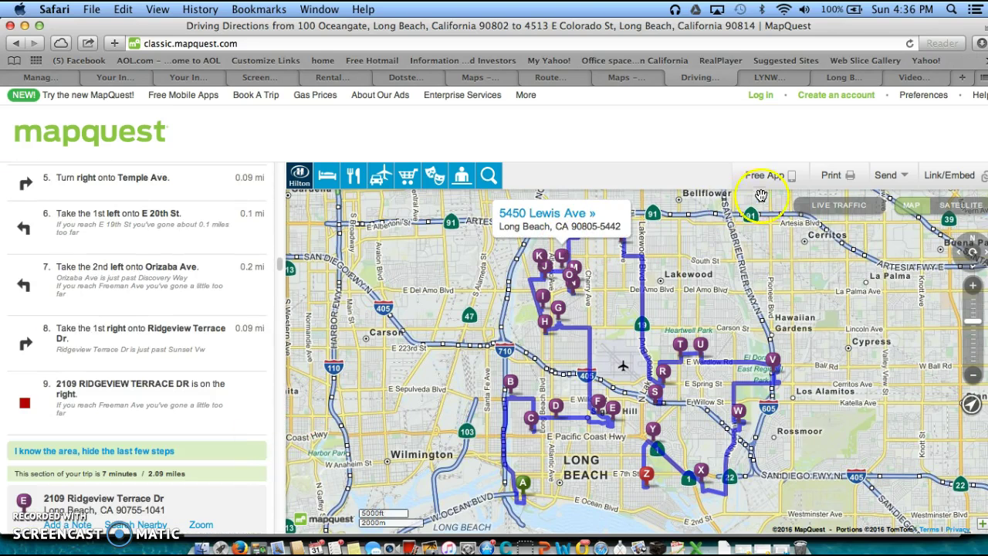
# Open the form for sending the map by email and make its recipient field ready for entry
pyautogui.click(905, 177)
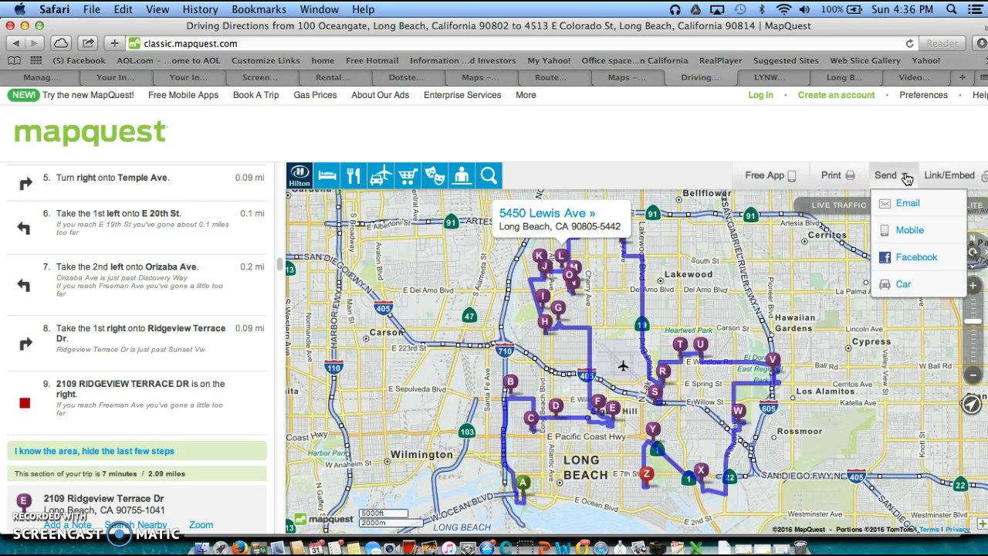
pyautogui.click(890, 176)
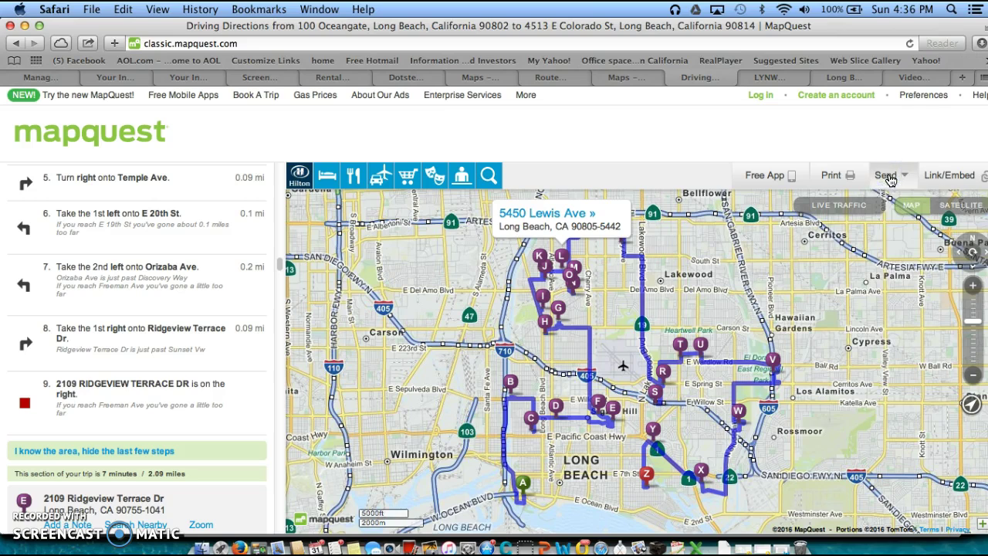
pyautogui.click(889, 177)
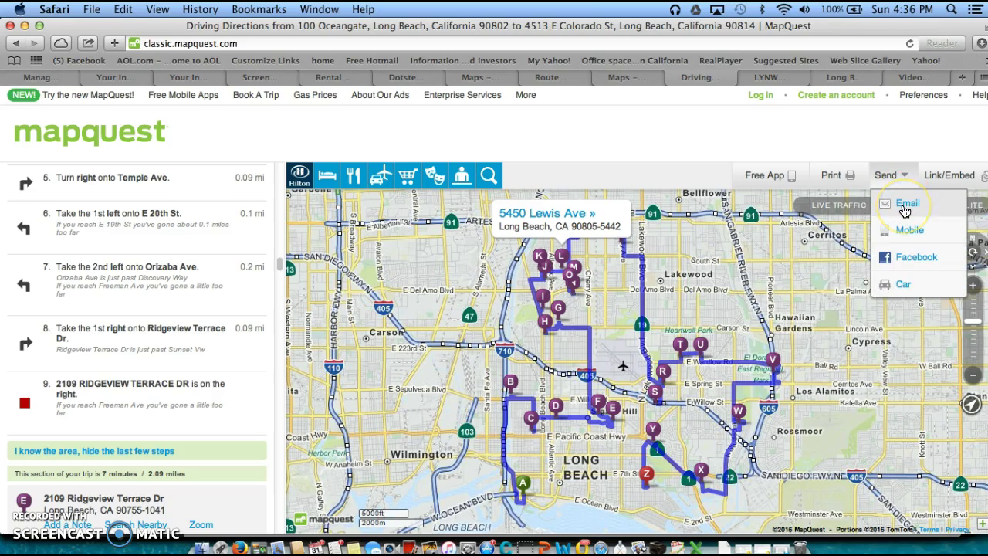
pyautogui.click(905, 207)
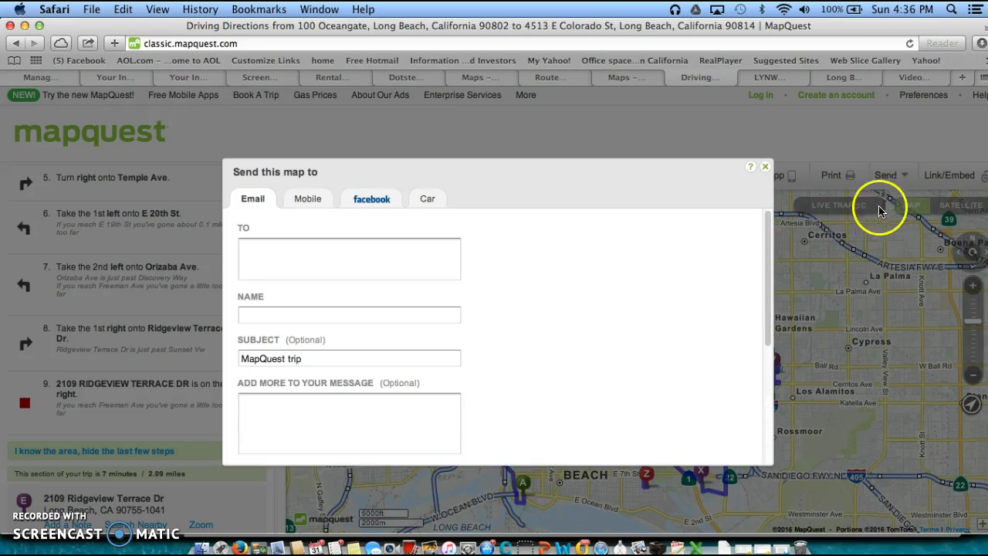
pyautogui.rightClick(315, 247)
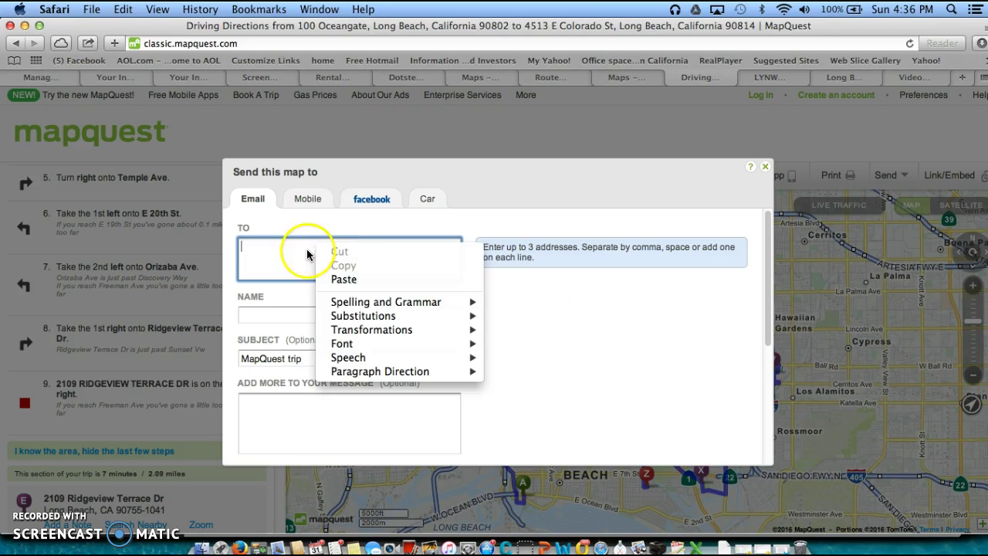
pyautogui.click(269, 260)
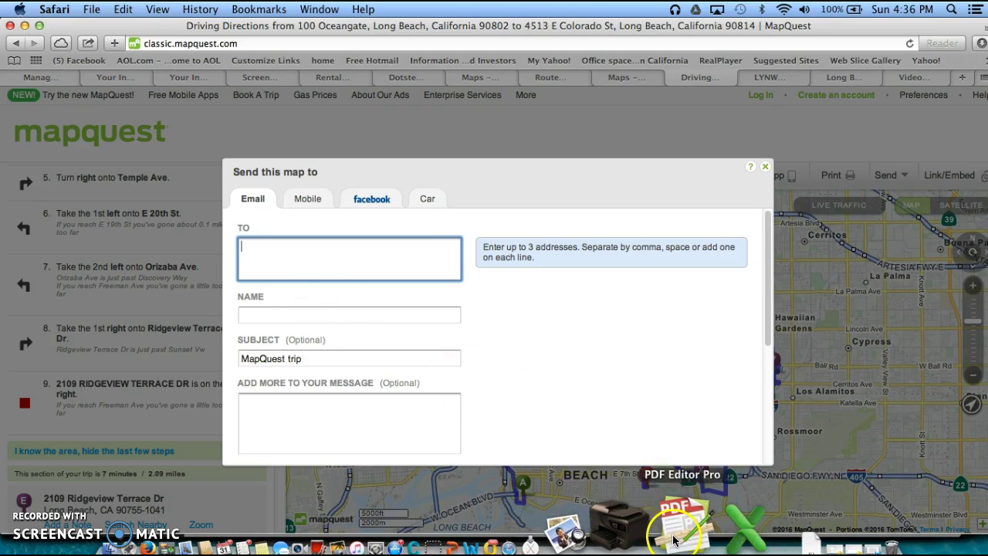
# Switch to Microsoft Outlook, bring up the already received MapQuest trip message and view its list of stops
pyautogui.click(587, 531)
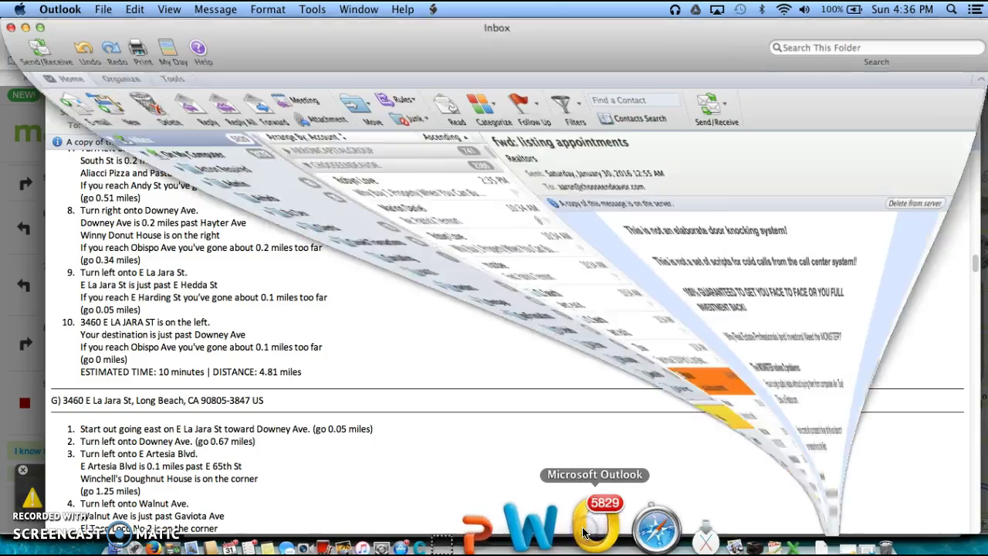
pyautogui.click(365, 11)
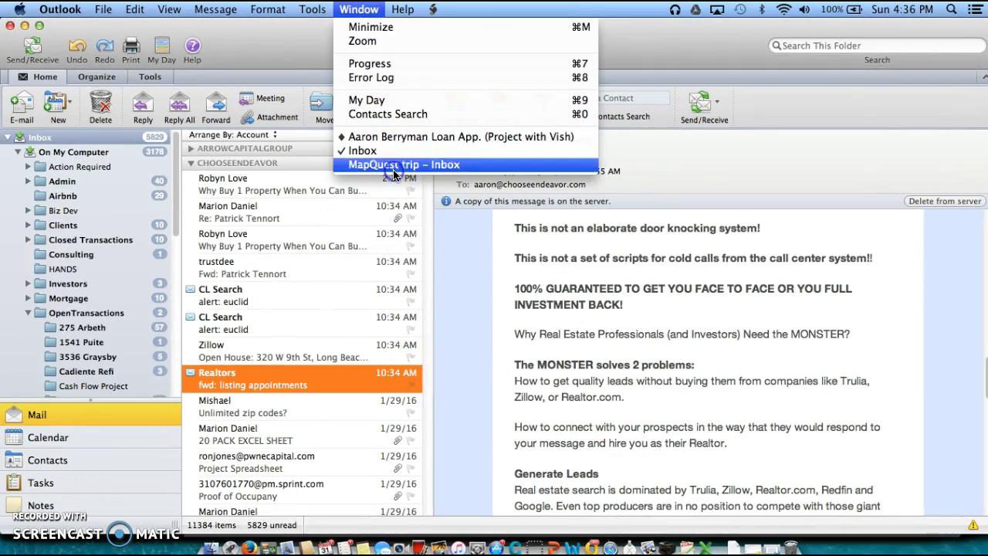
pyautogui.click(394, 165)
pyautogui.scroll(10, 353, 282)
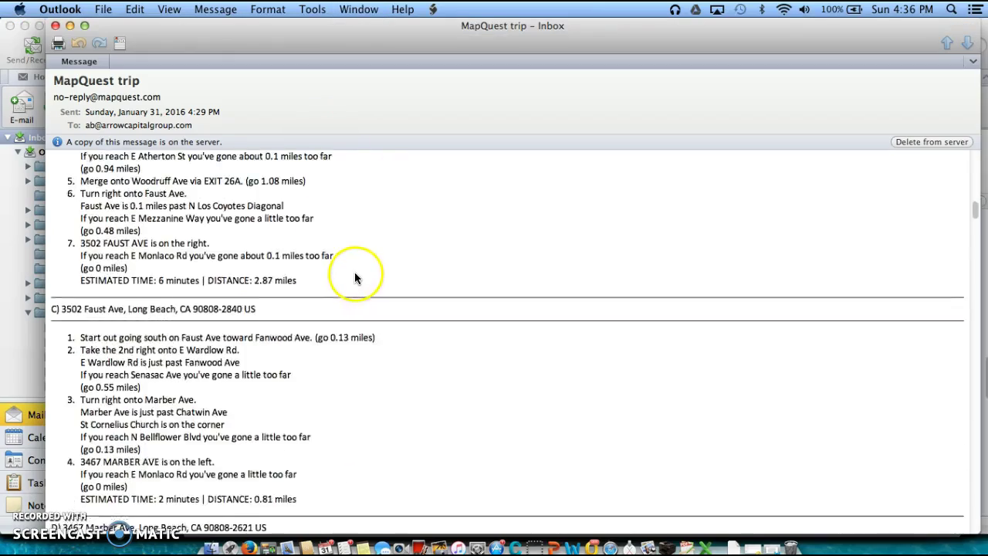
pyautogui.scroll(10, 357, 271)
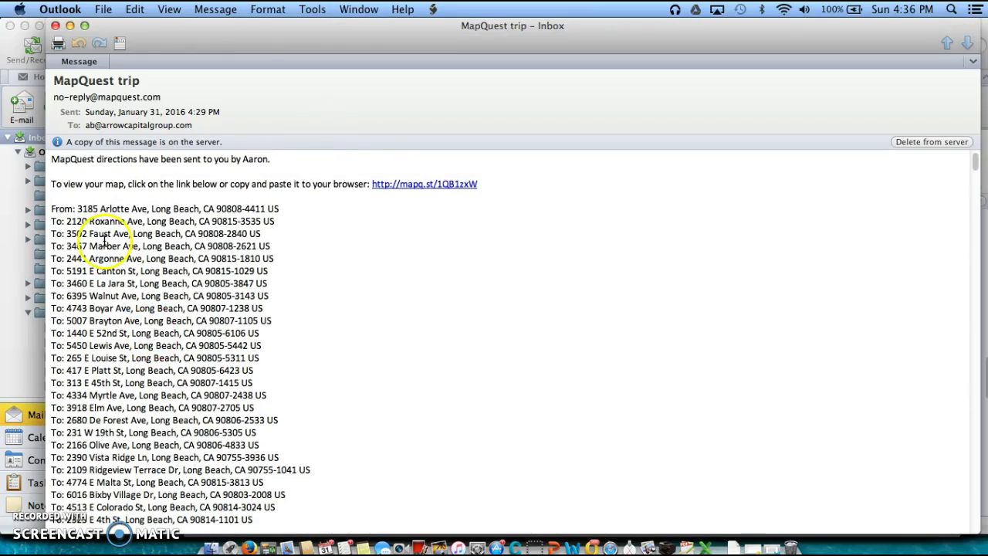
# Review the emailed turn-by-turn directions for each stop in the MapQuest trip message
pyautogui.scroll(-10, 105, 241)
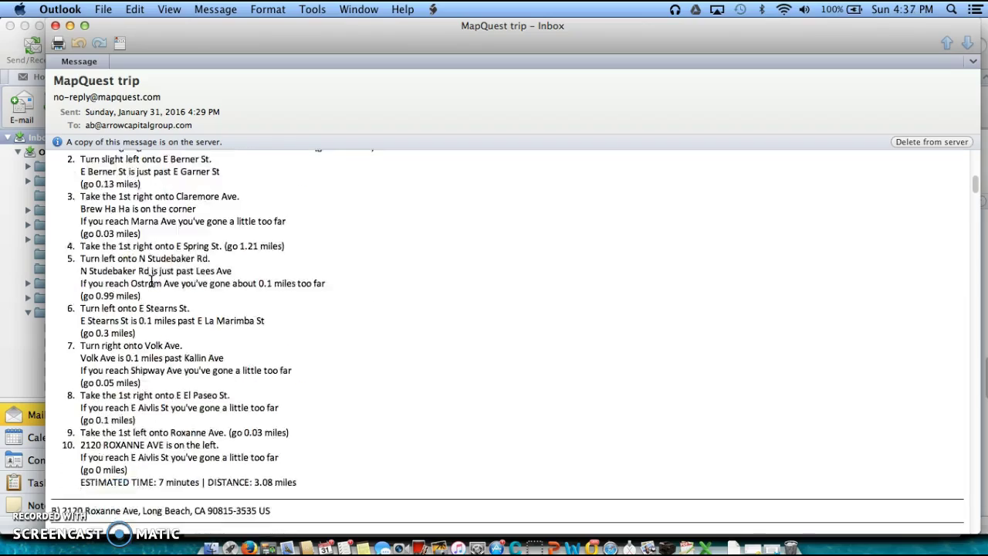
pyautogui.scroll(-10, 151, 282)
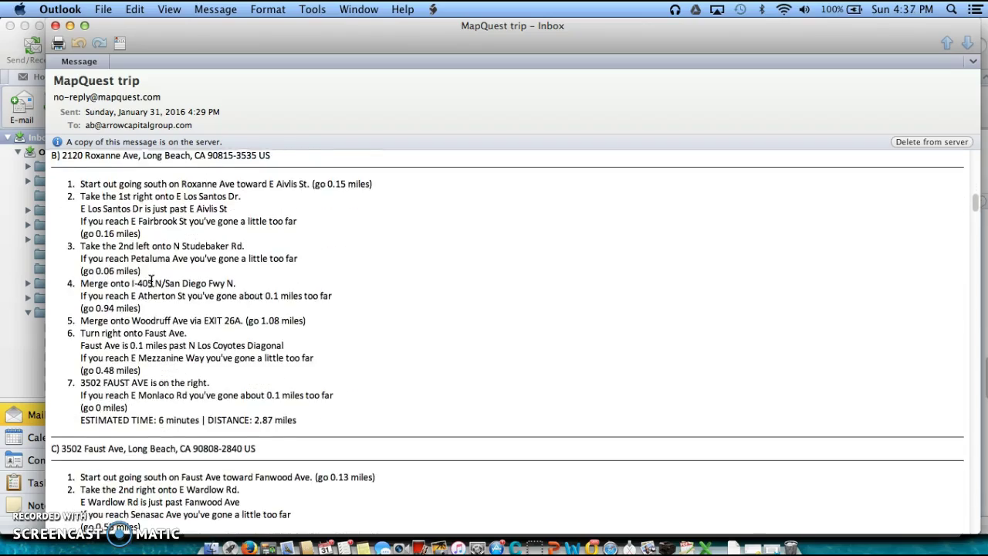
pyautogui.scroll(-10, 151, 282)
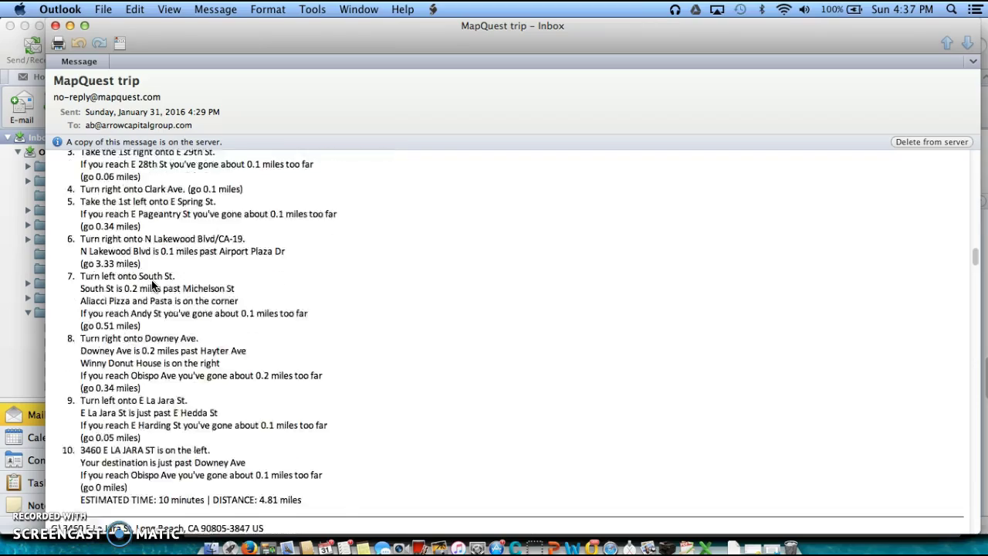
pyautogui.scroll(-10, 151, 285)
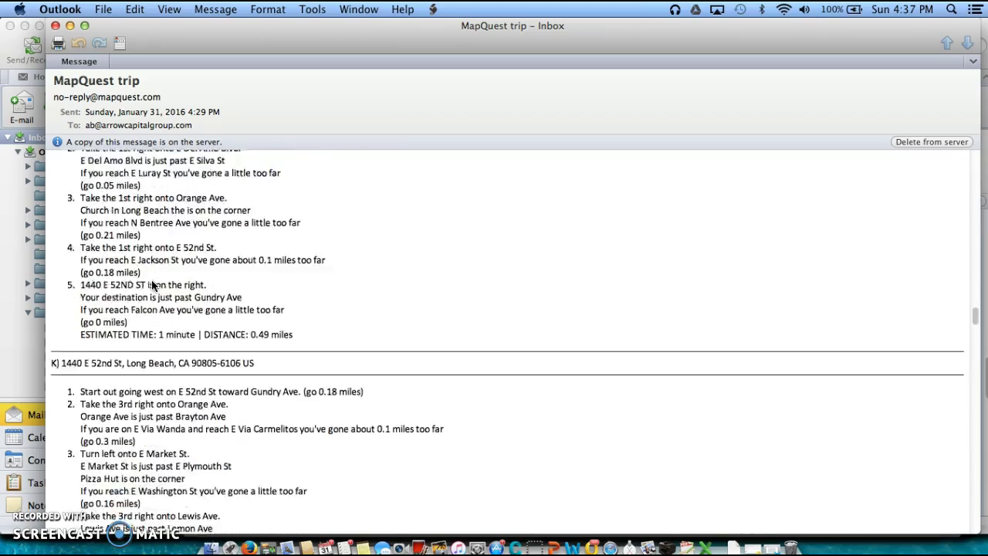
pyautogui.scroll(-10, 152, 285)
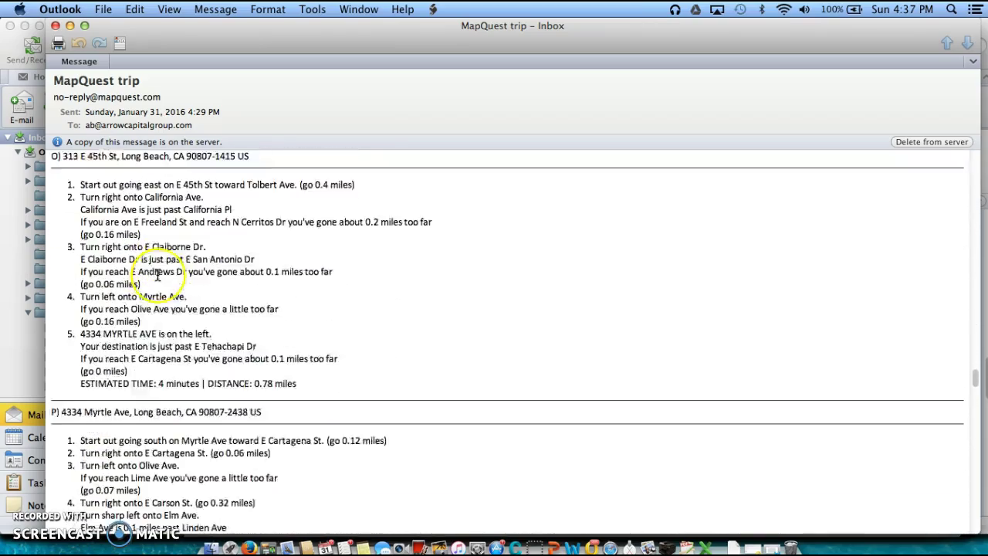
pyautogui.scroll(-1, 158, 274)
pyautogui.scroll(-10, 157, 275)
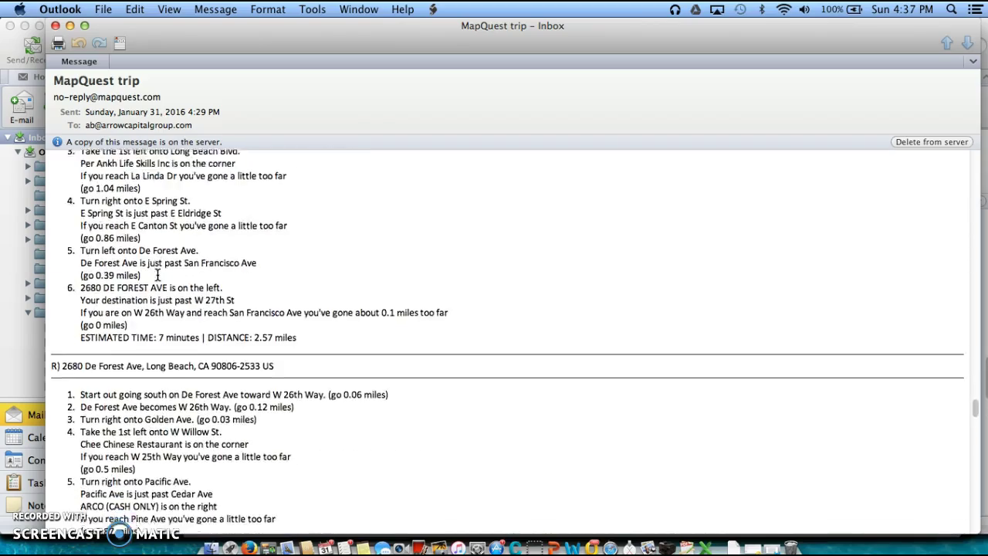
pyautogui.scroll(-5, 152, 275)
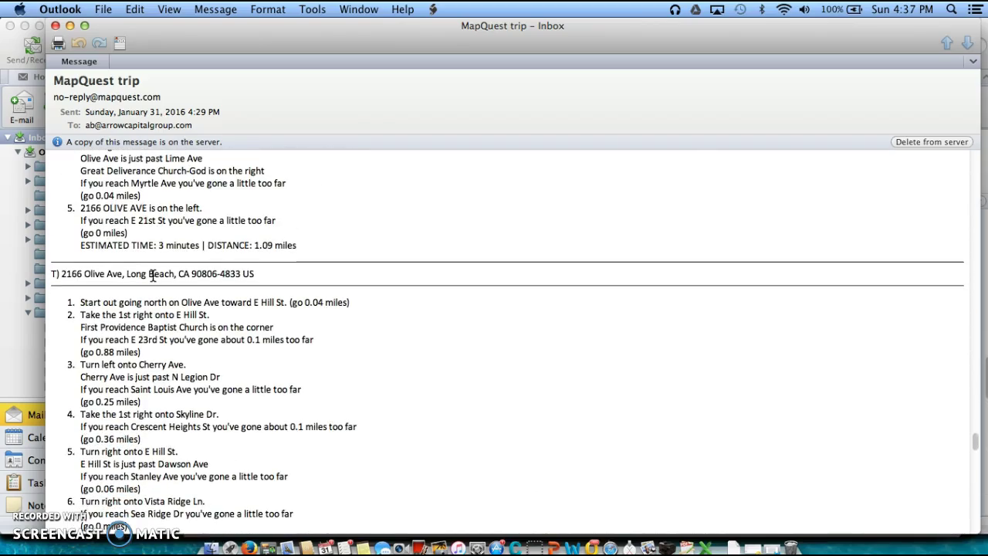
pyautogui.scroll(15, 152, 275)
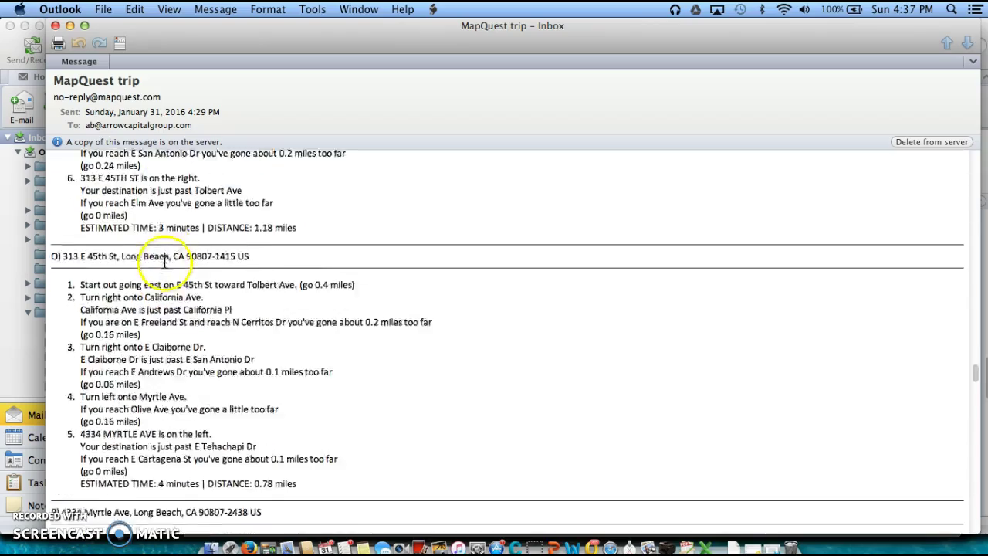
# Return to the beginning of the MapQuest trip message and review its list of addresses down to the driving directions
pyautogui.scroll(20, 158, 272)
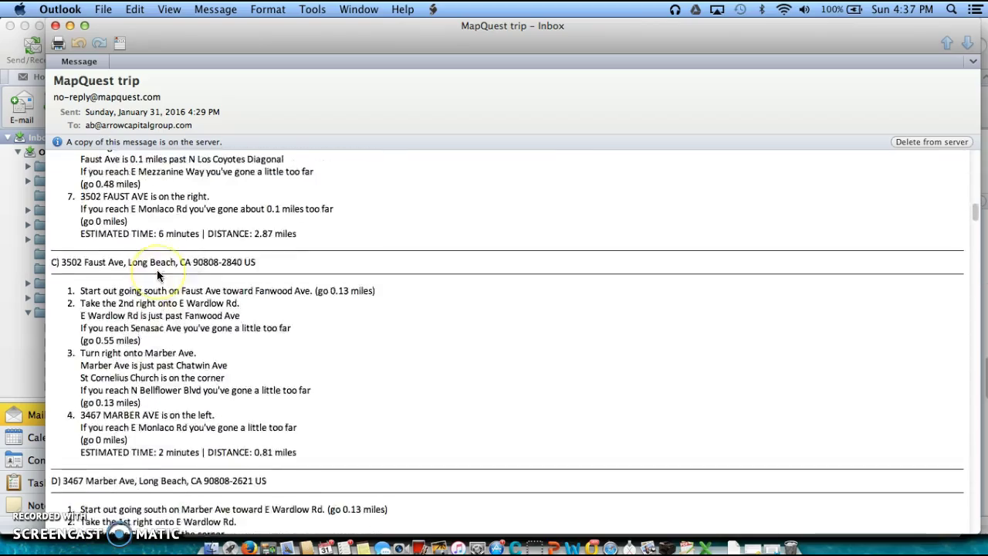
pyautogui.scroll(15, 158, 274)
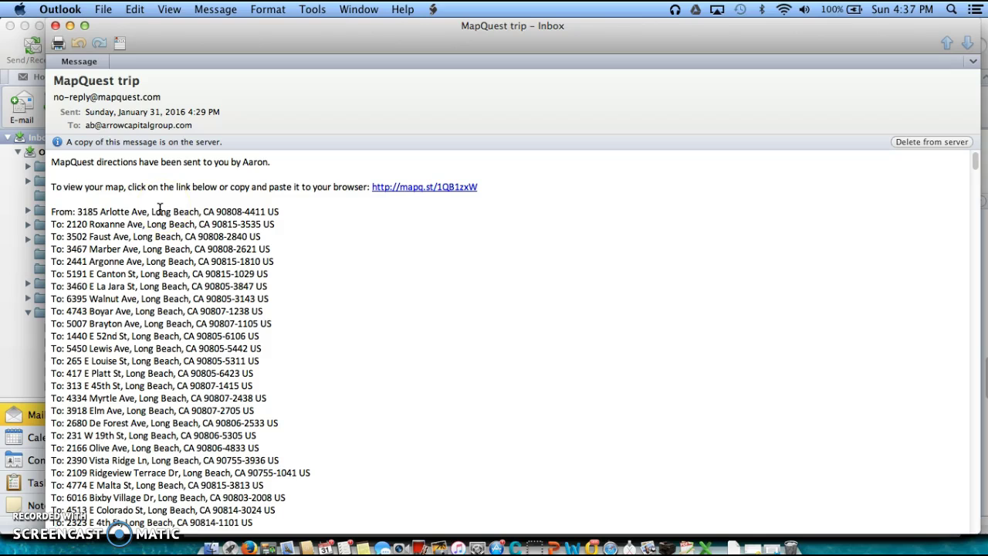
pyautogui.scroll(-3, 158, 231)
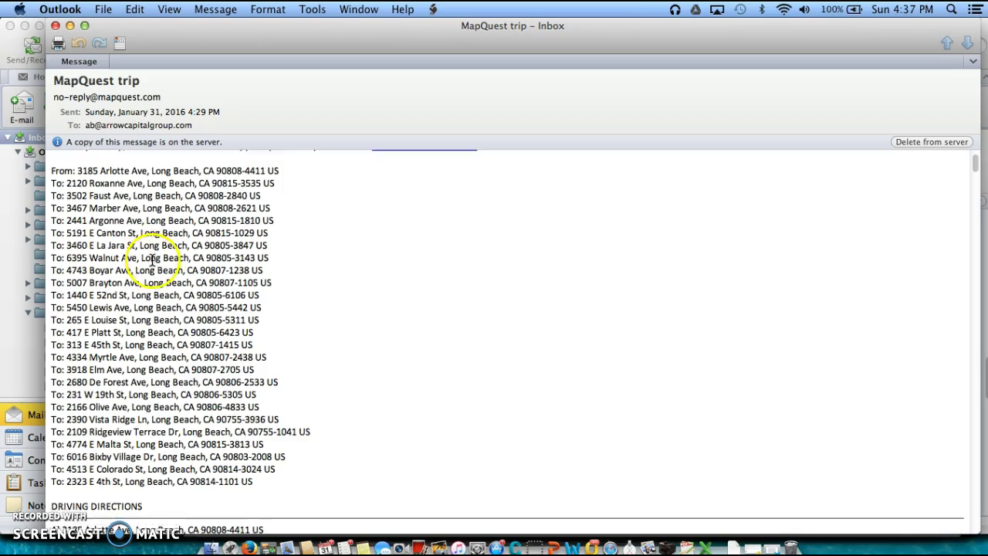
pyautogui.scroll(-10, 157, 247)
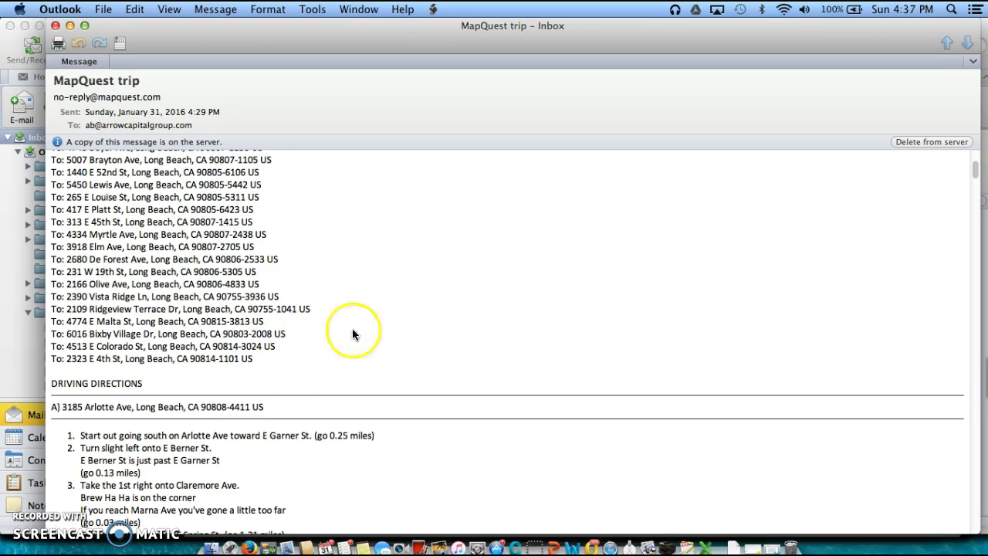
# Switch to the property list in Microsoft Excel and go through the Notes cells of rows 2 to 9
pyautogui.click(706, 546)
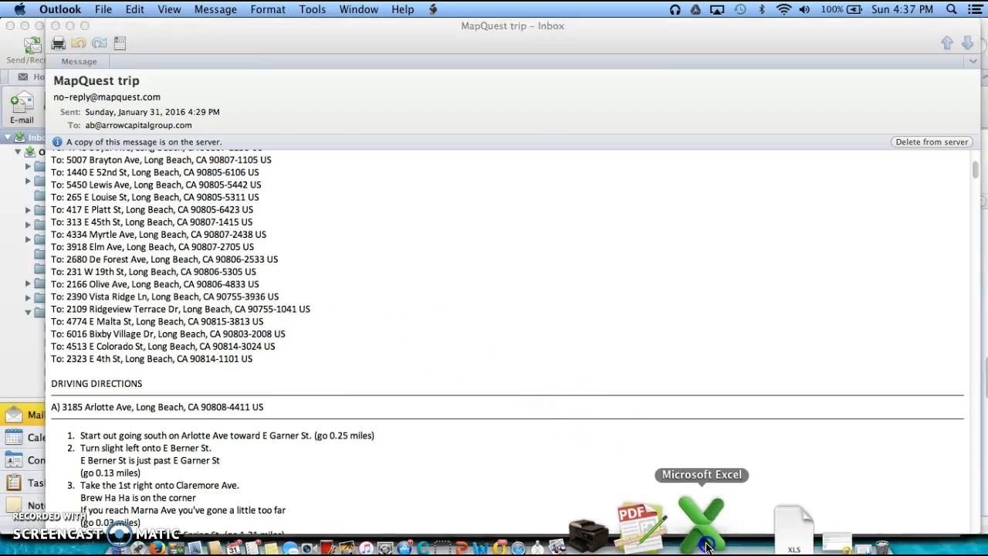
pyautogui.click(720, 378)
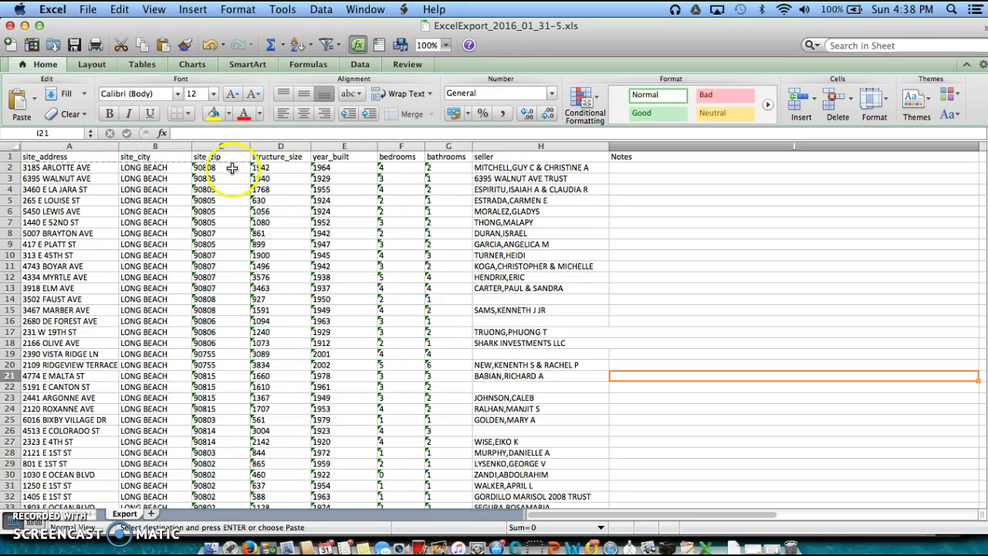
pyautogui.click(628, 169)
pyautogui.click(630, 180)
pyautogui.click(628, 192)
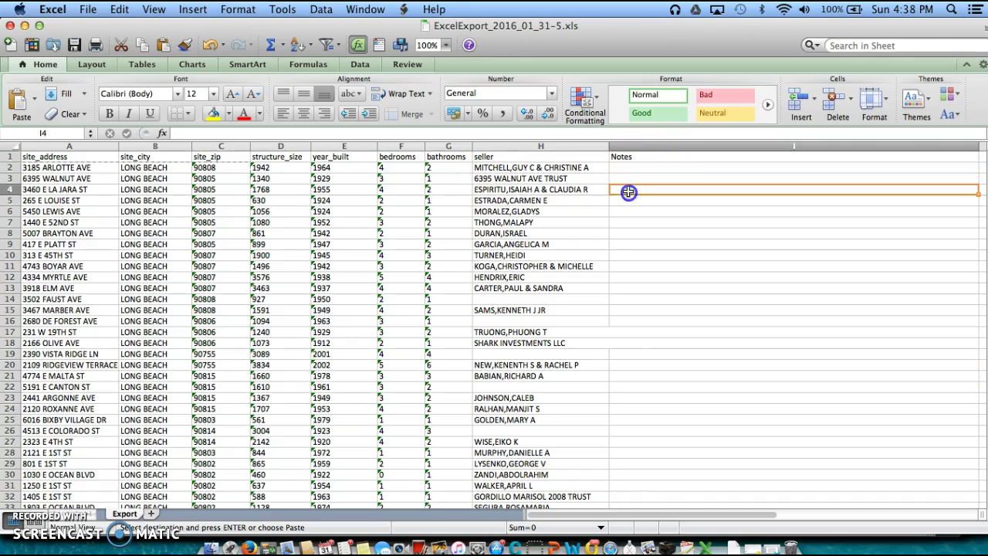
pyautogui.click(628, 202)
pyautogui.click(629, 213)
pyautogui.click(629, 224)
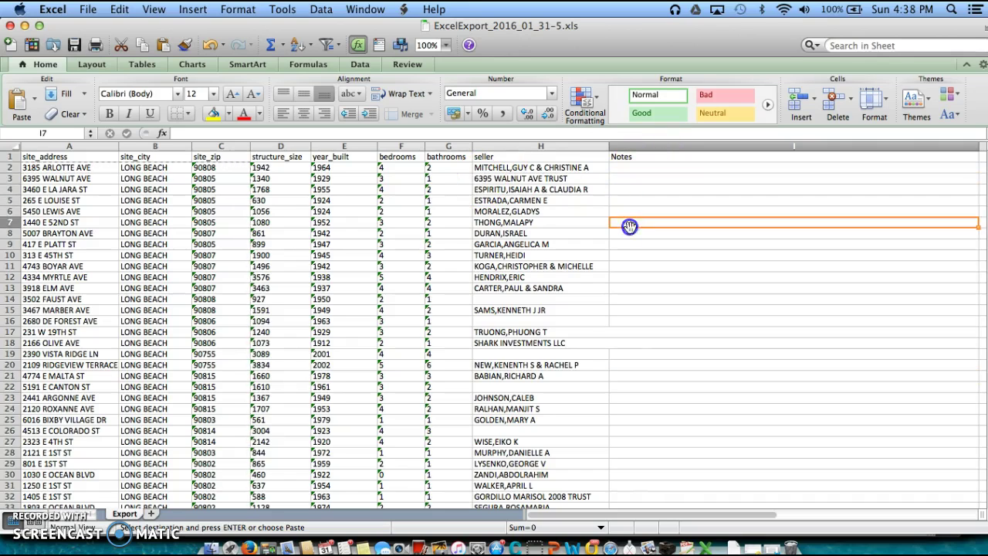
pyautogui.click(630, 233)
pyautogui.click(630, 243)
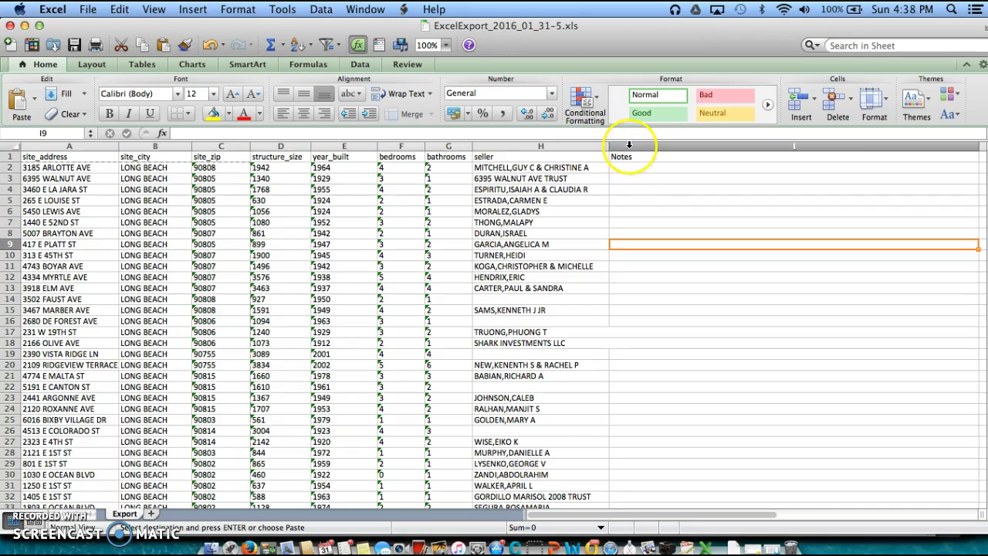
# Insert a column headed Status before the Notes column and narrow it to about the width of its heading
pyautogui.click(204, 9)
pyautogui.click(224, 59)
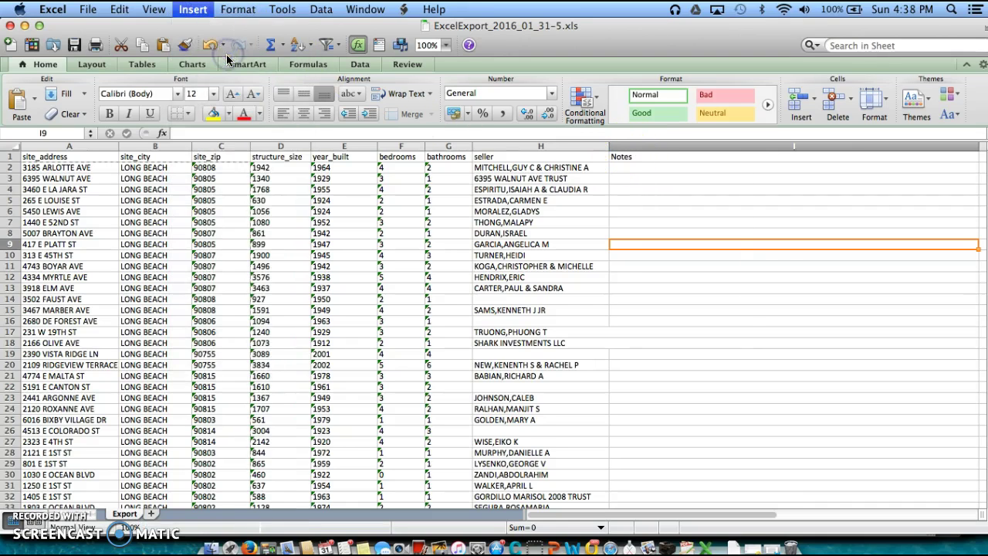
pyautogui.click(632, 157)
pyautogui.write('S')
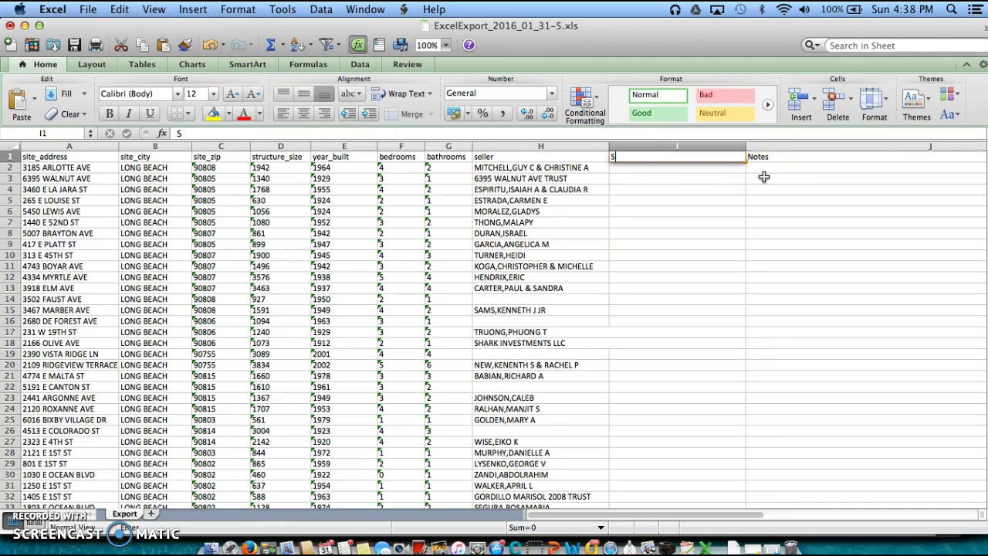
pyautogui.write('tatus')
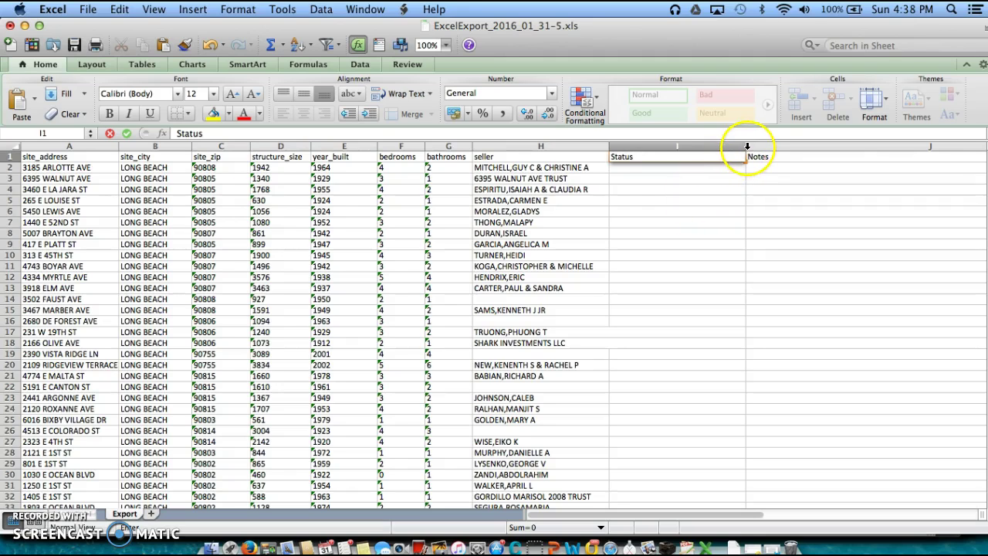
pyautogui.click(747, 146)
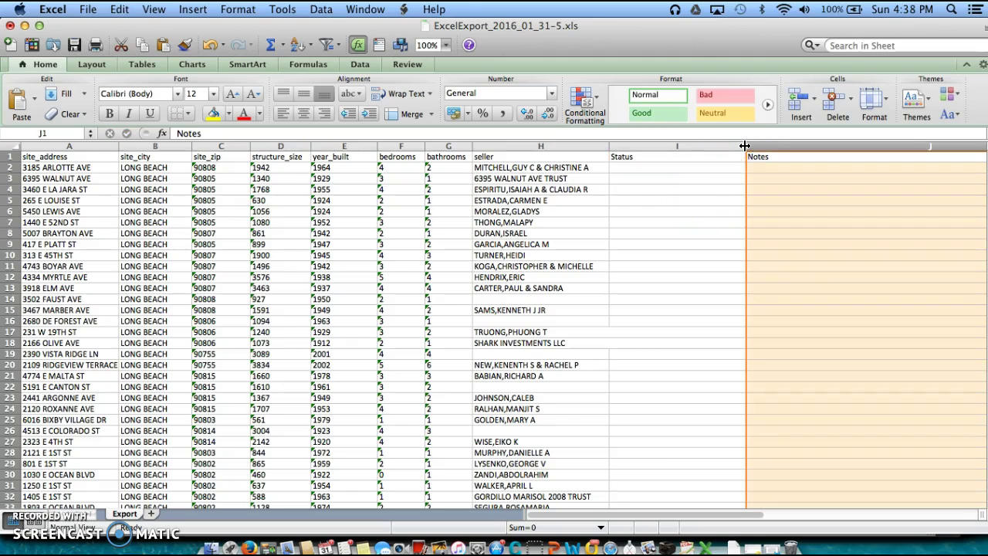
pyautogui.moveTo(745, 146); pyautogui.dragTo(650, 146)
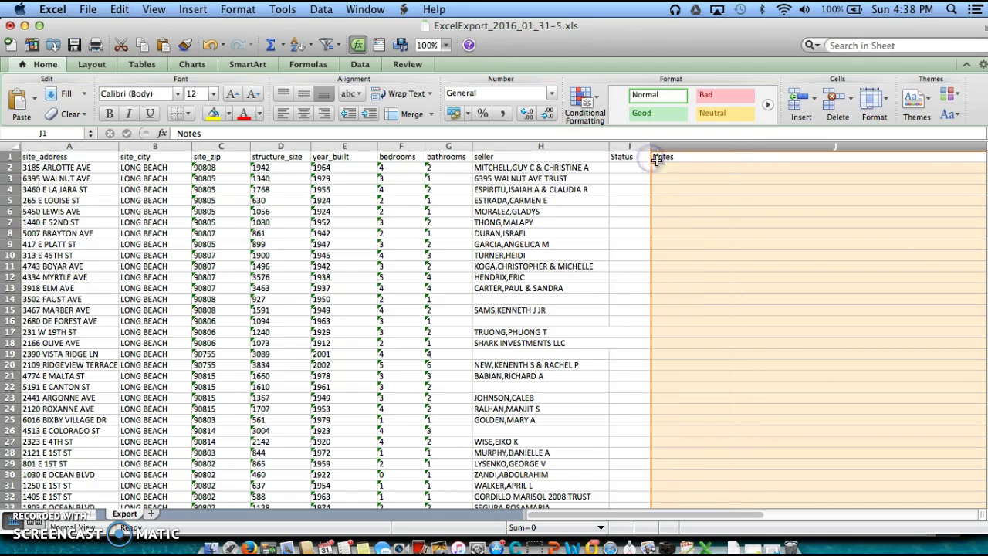
# Enter the codes NH, F1, F2 and NI in the Status column for rows 2 to 5
pyautogui.click(629, 169)
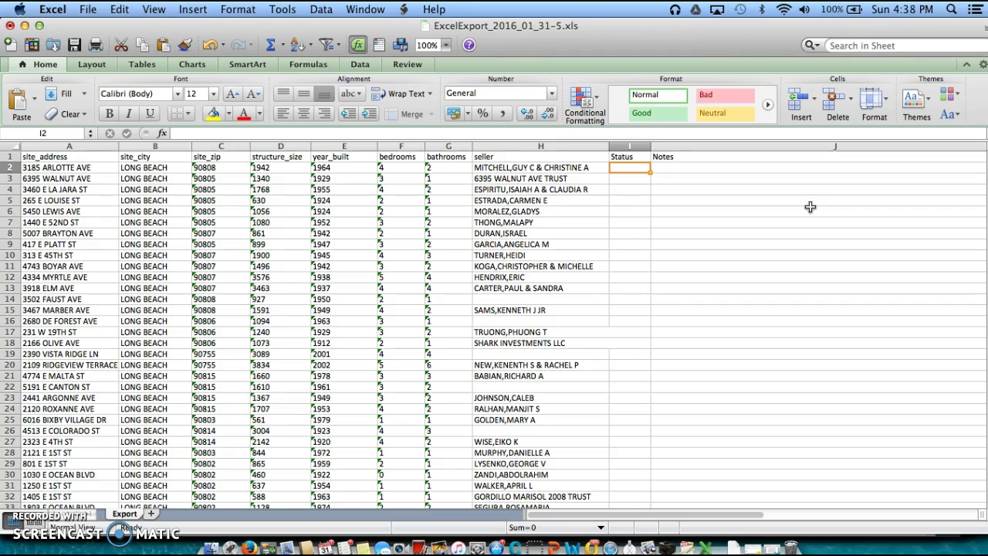
pyautogui.write('NH')
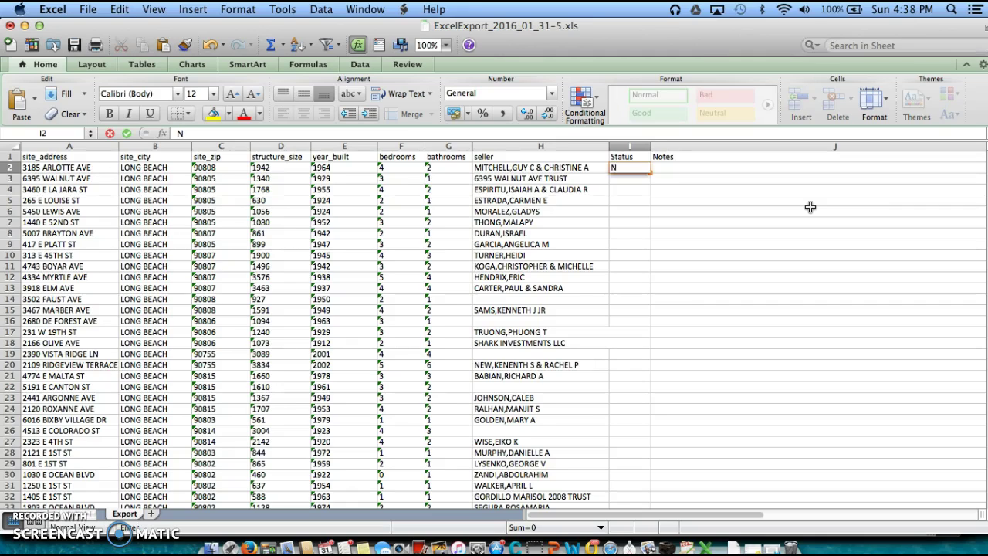
pyautogui.click(638, 182)
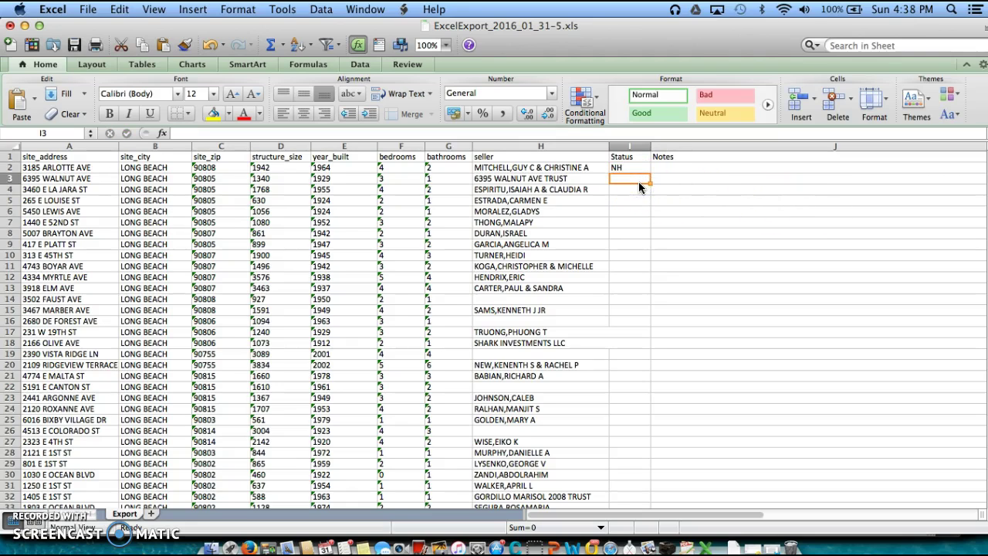
pyautogui.write('F')
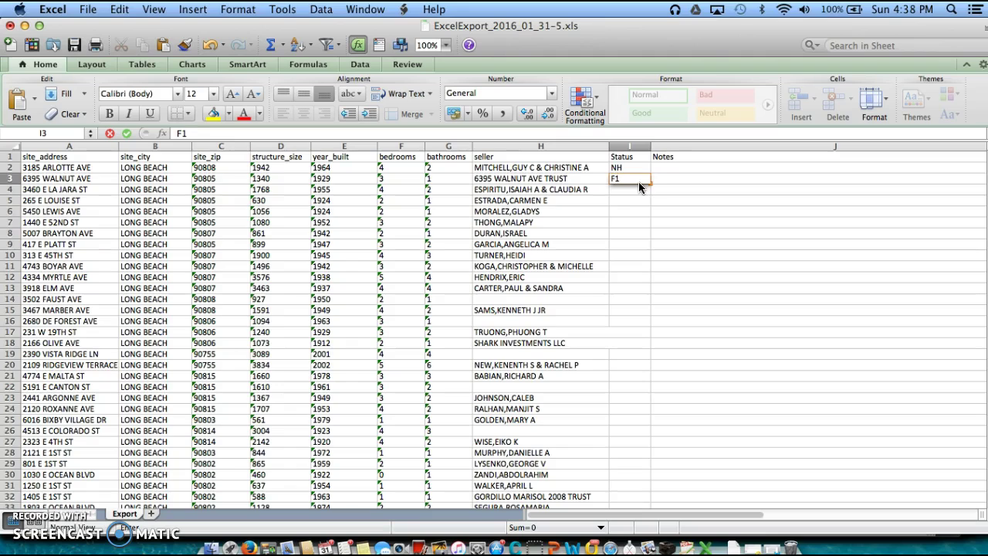
pyautogui.write('1')
pyautogui.click(638, 191)
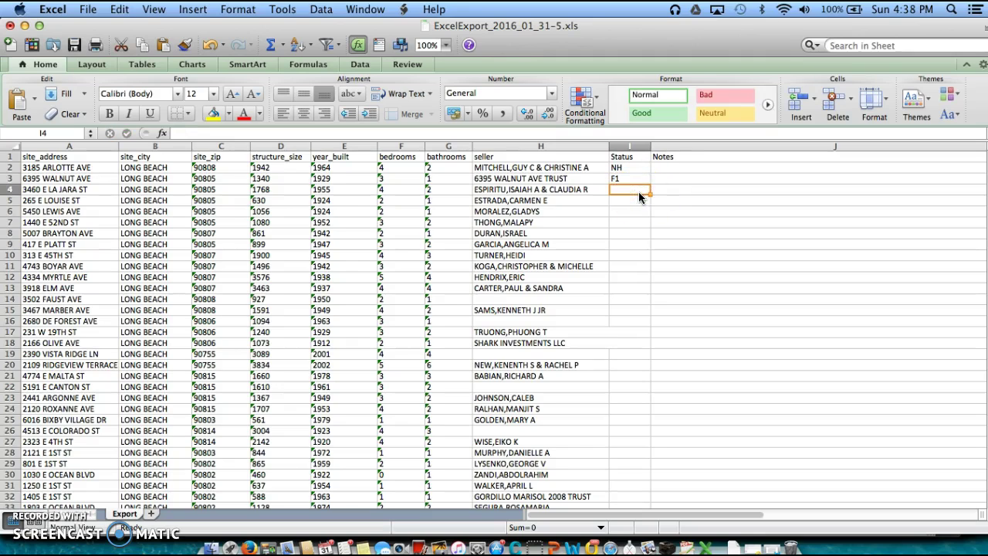
pyautogui.write('F2')
pyautogui.click(622, 201)
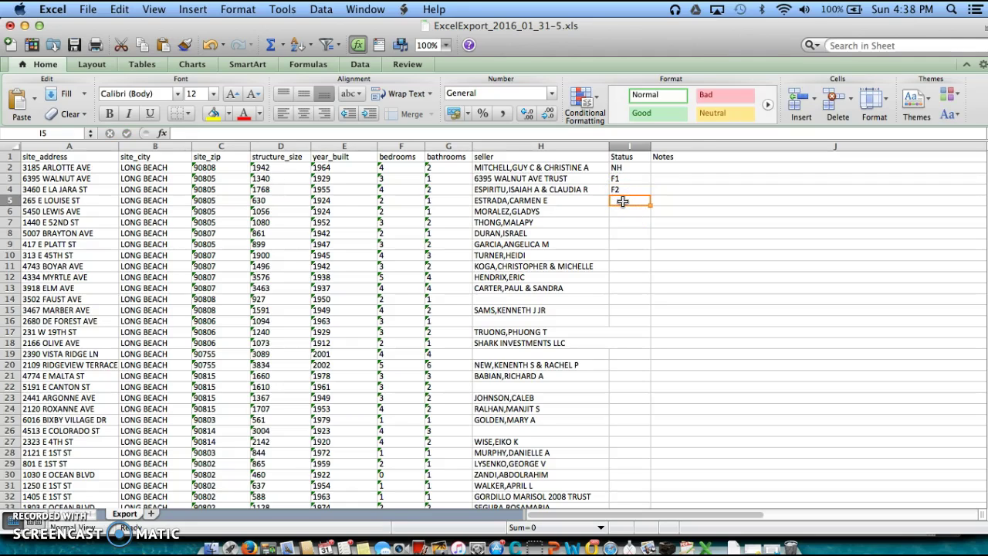
pyautogui.write('F')
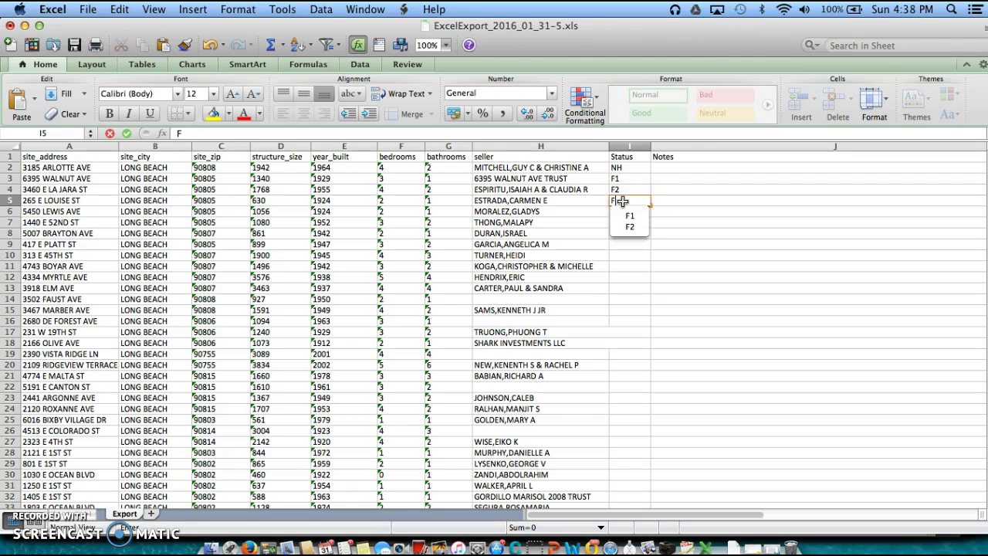
pyautogui.press('BackSpace')
pyautogui.write('F')
pyautogui.press('BackSpace')
pyautogui.write('NI')
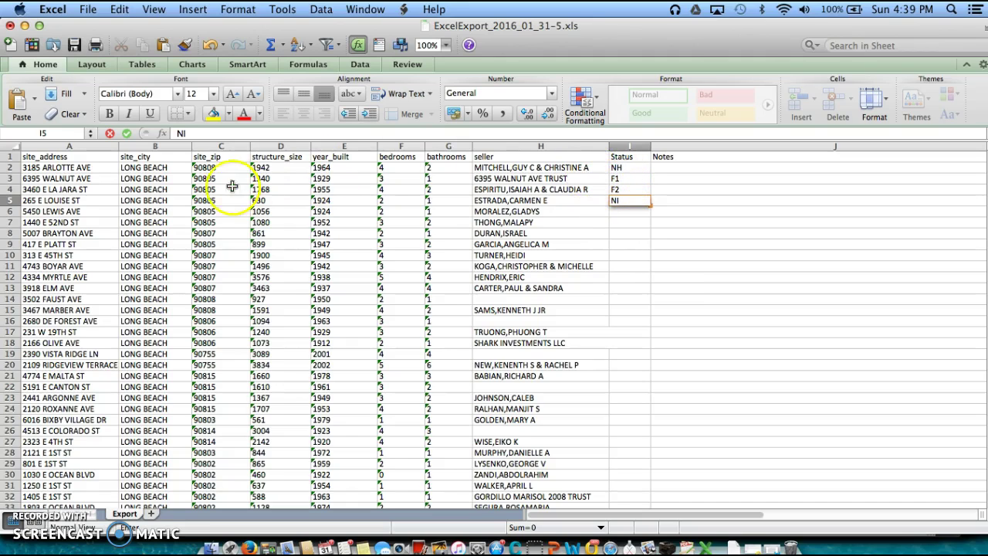
# Copy the two complete property rows with status F1 and F2
pyautogui.click(12, 180)
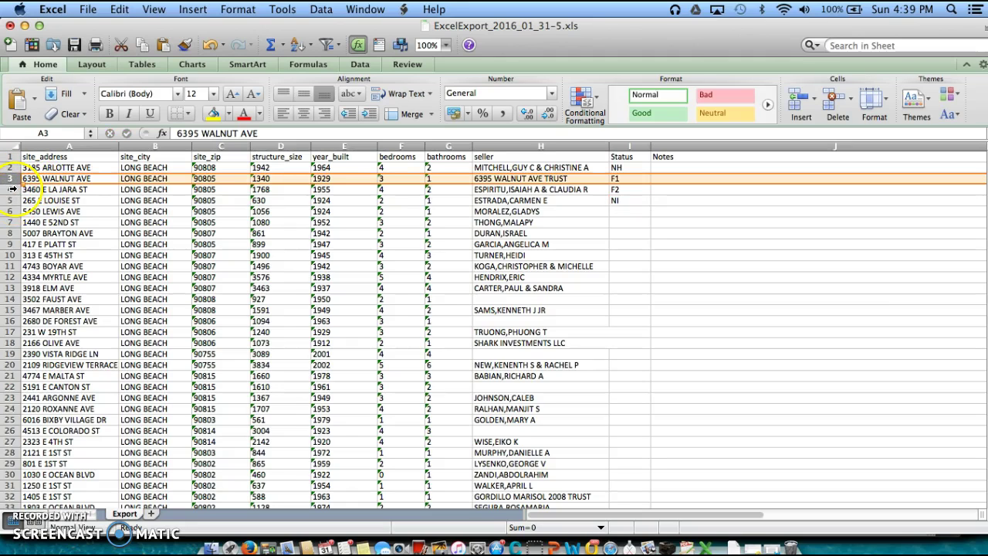
pyautogui.keyDown('shift'); pyautogui.click(12, 189); pyautogui.keyUp('shift')
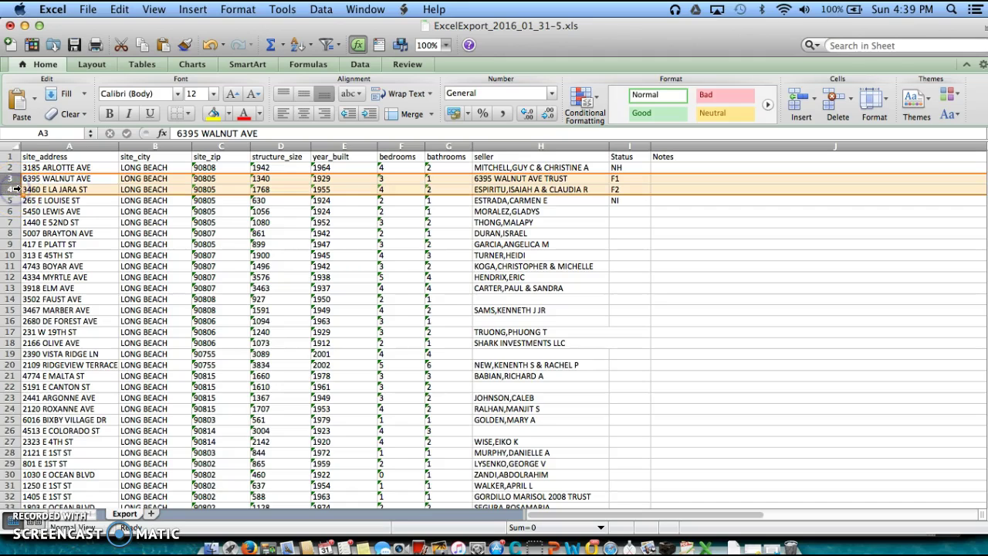
pyautogui.rightClick(133, 183)
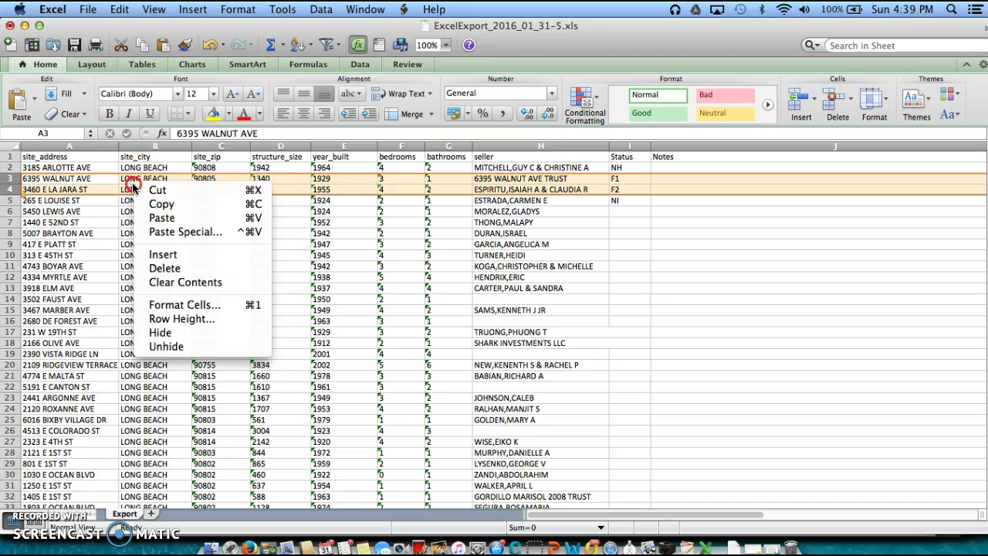
pyautogui.click(157, 204)
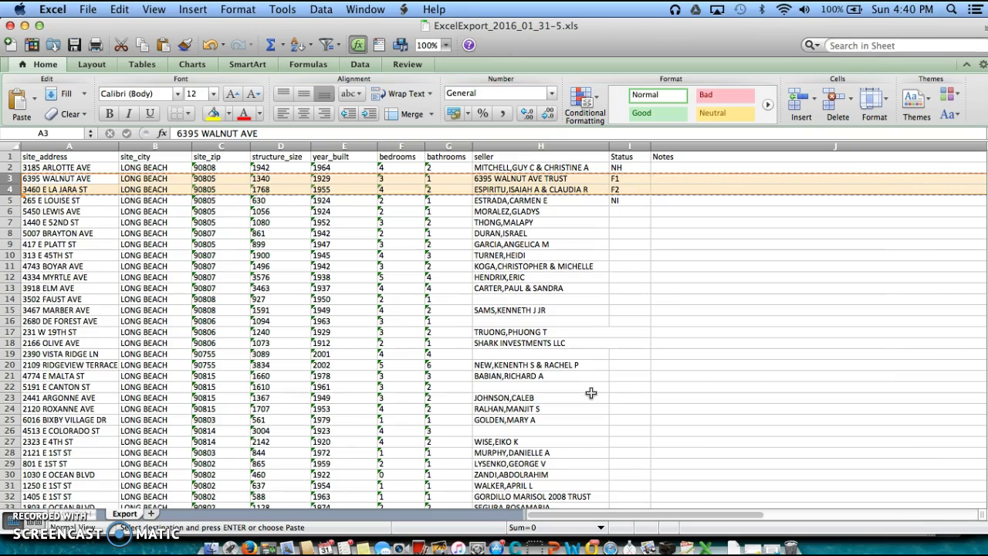
pyautogui.scroll(-3, 590, 393)
pyautogui.scroll(3, 591, 393)
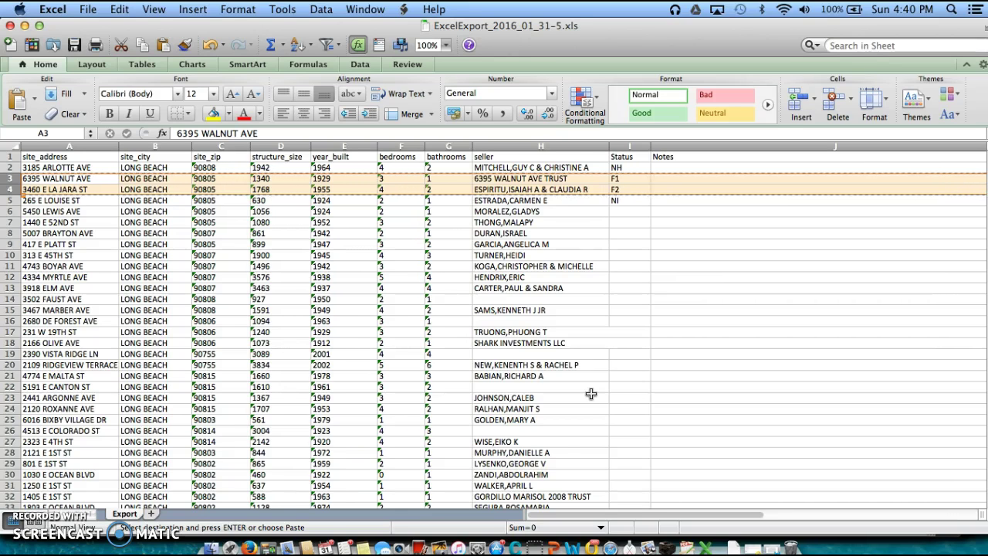
pyautogui.scroll(-2, 590, 393)
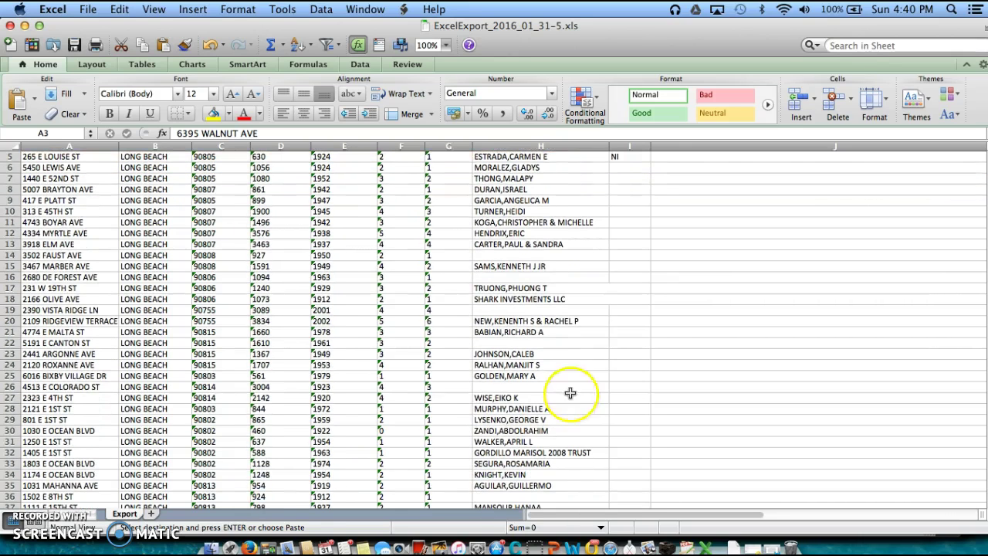